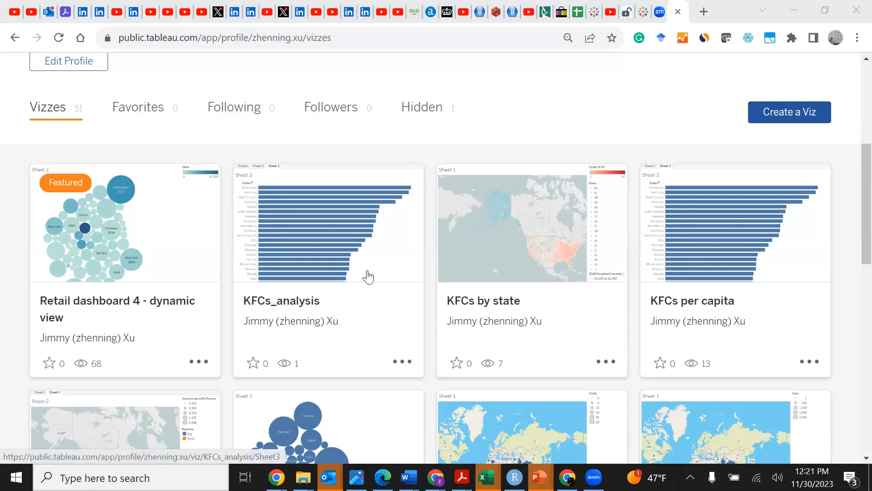
# Open the public.tableau.com home page by removing the profile path from the address
pyautogui.scroll(6, 368, 279)
pyautogui.moveTo(198, 37); pyautogui.dragTo(364, 32)
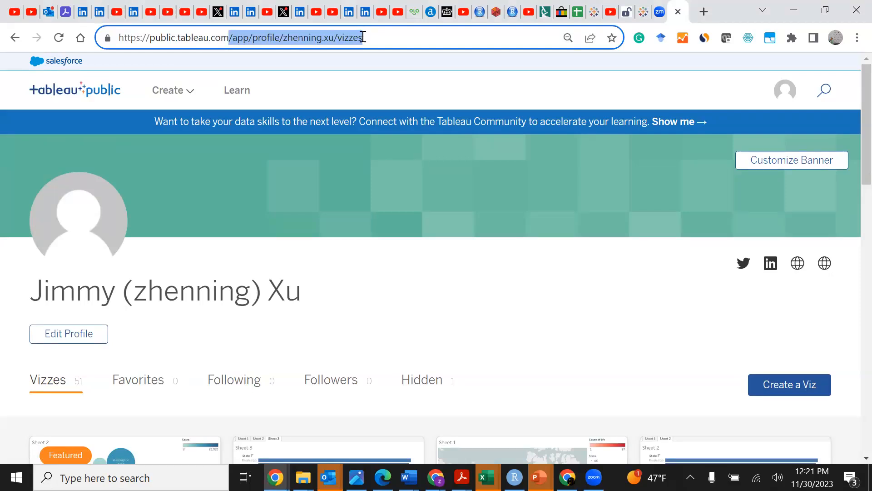
pyautogui.press('BackSpace')
pyautogui.press('Return')
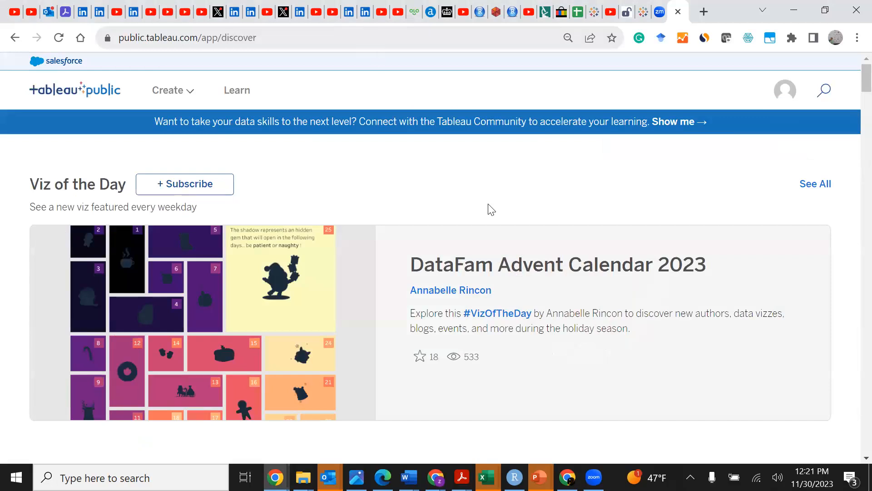
# Browse the Viz of the Day, Recent Activity and Trending sections, and show the account options
pyautogui.scroll(-8, 491, 210)
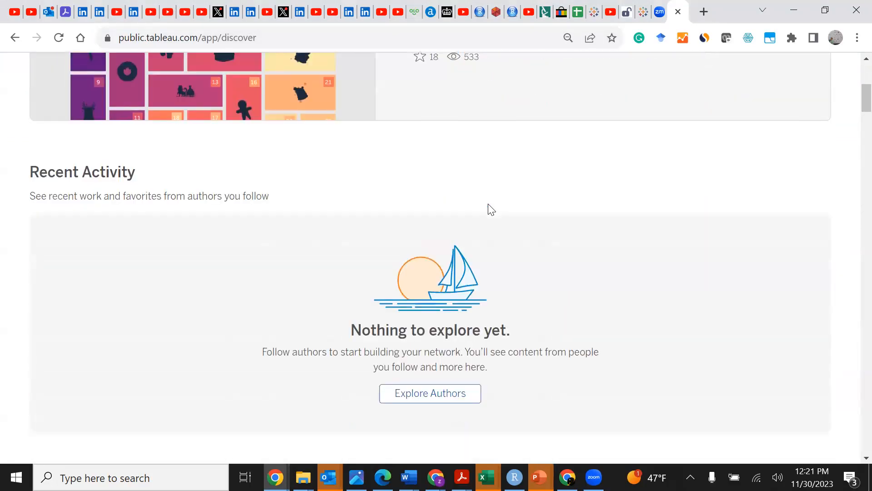
pyautogui.scroll(-5, 486, 209)
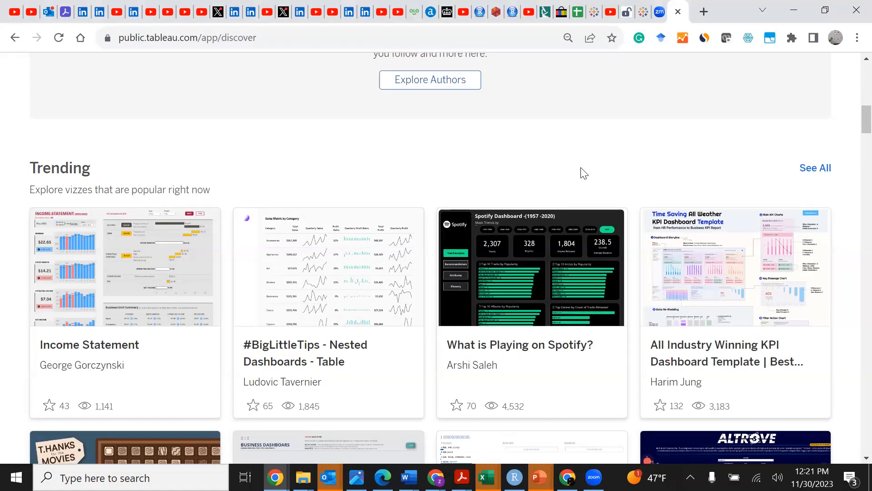
pyautogui.scroll(-4, 582, 171)
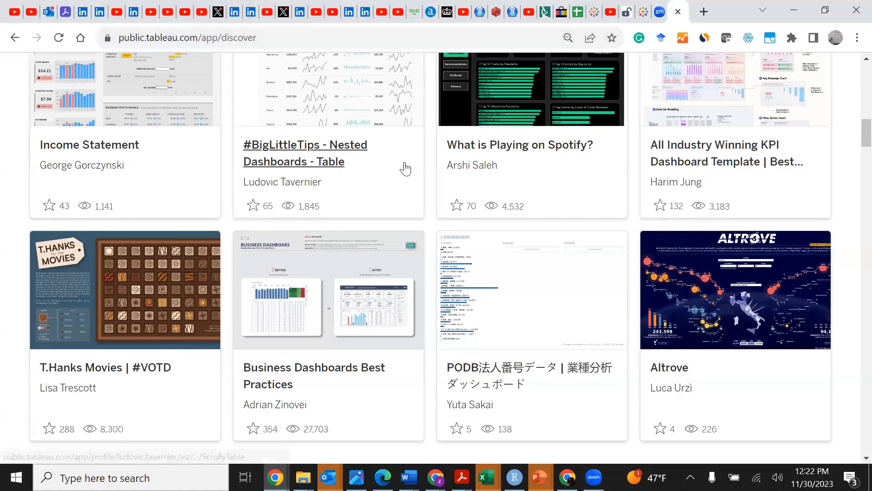
pyautogui.scroll(15, 397, 162)
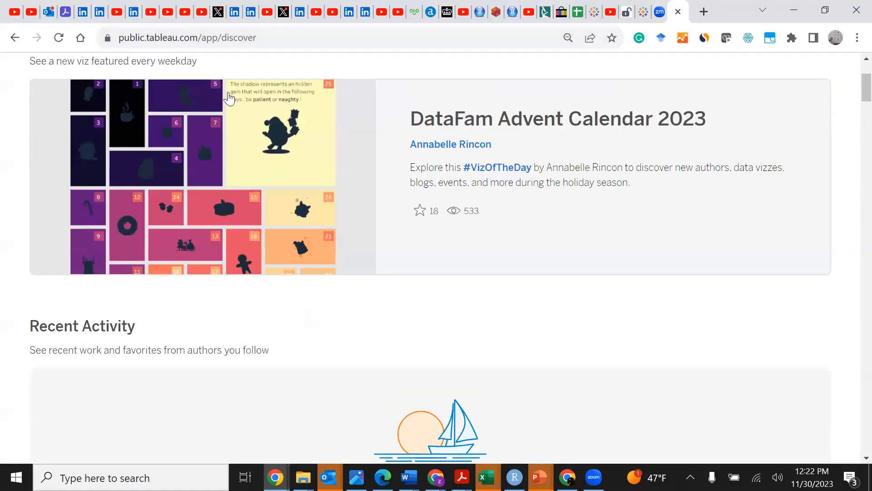
pyautogui.scroll(4, 230, 97)
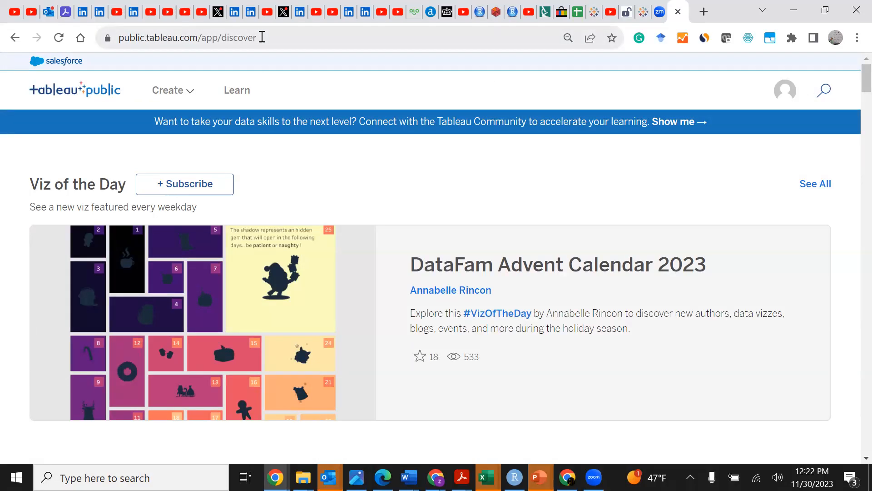
pyautogui.click(789, 89)
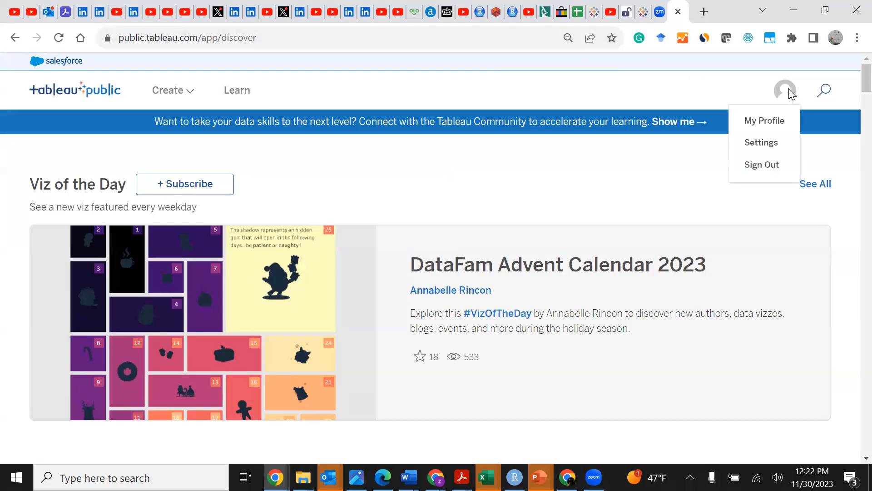
# Search the web for "public tableau online" and open the Tableau Public: Discover result
pyautogui.click(227, 36)
pyautogui.write('public')
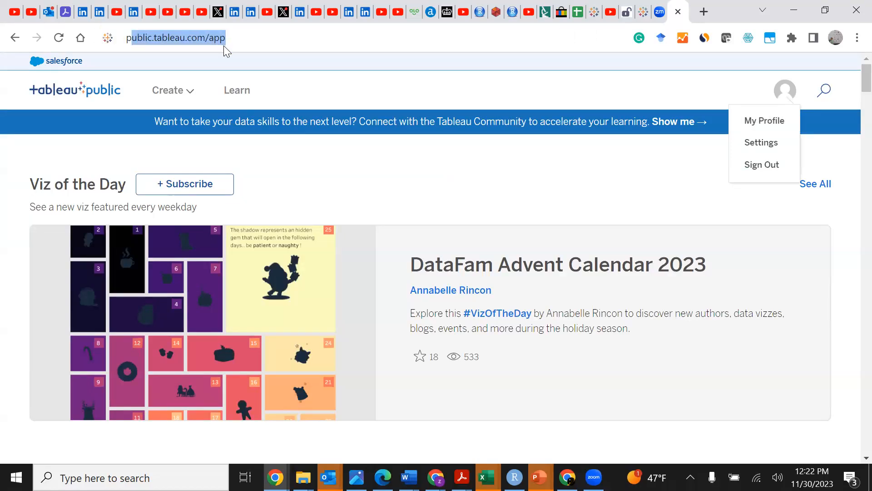
pyautogui.write(' ta')
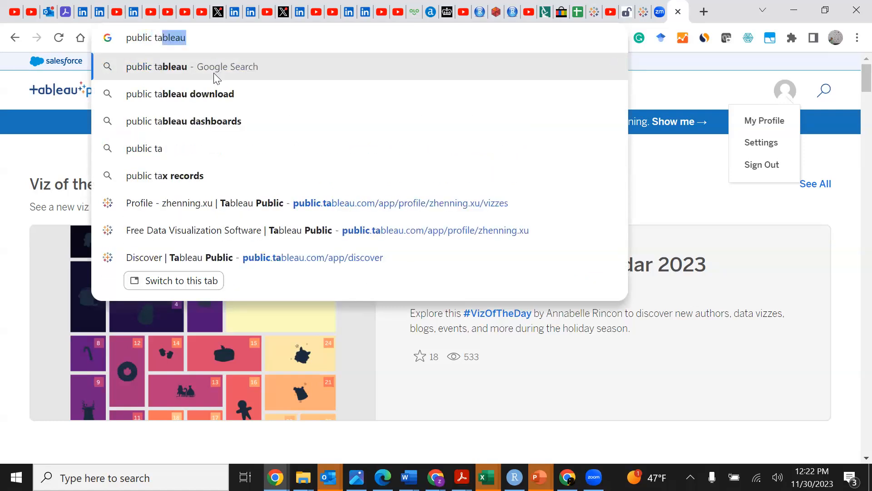
pyautogui.write('bleau online')
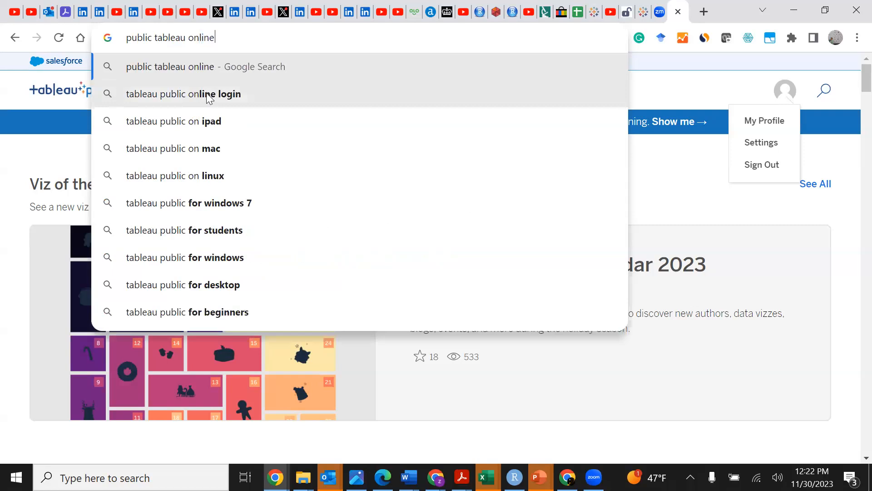
pyautogui.press('Return')
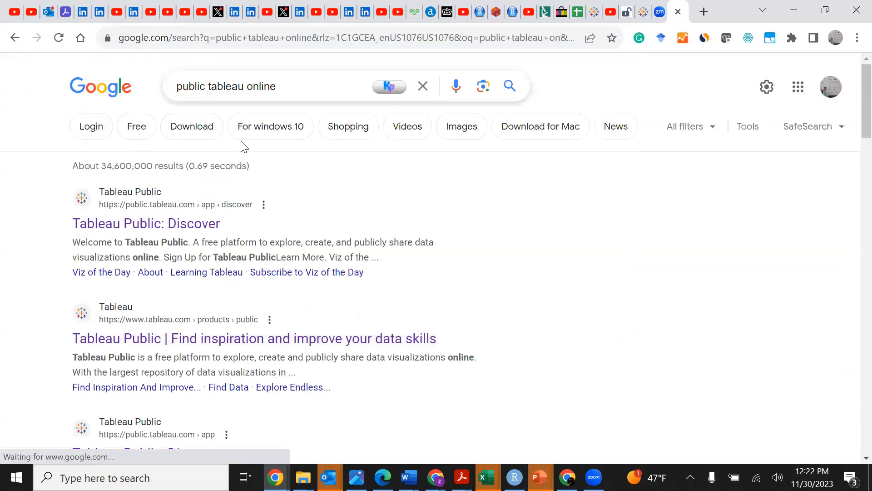
pyautogui.click(207, 224)
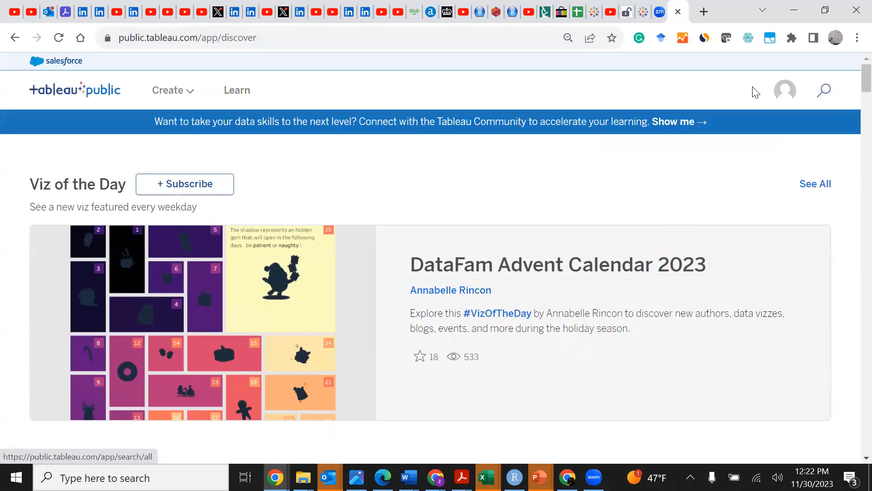
# Create a new Tableau Public workbook with Web Authoring
pyautogui.click(189, 91)
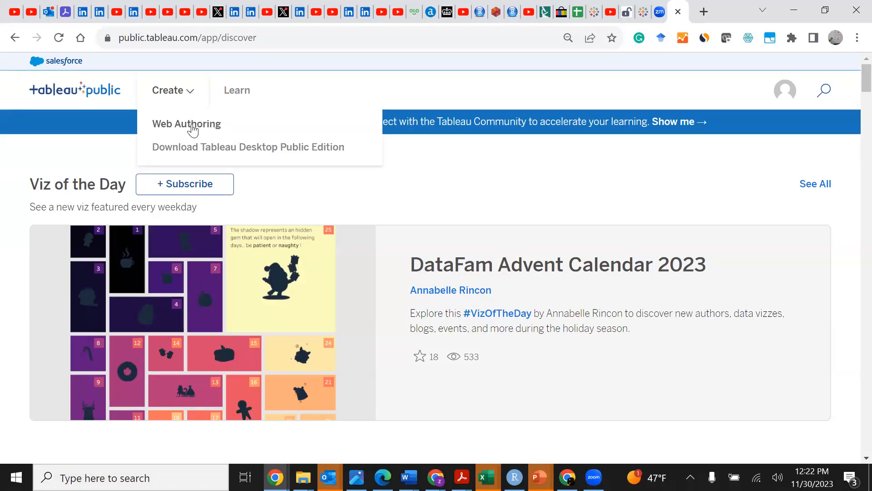
pyautogui.click(193, 130)
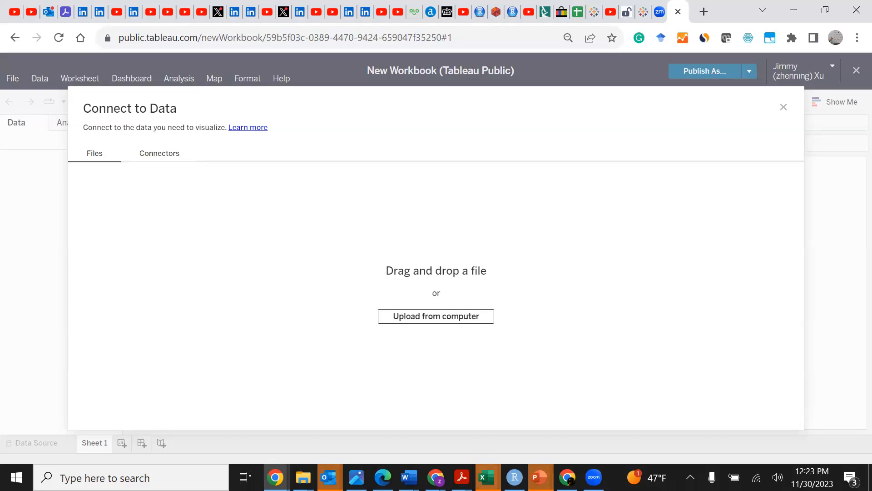
# Switch to Excel to review the State, Population and Number of KFCs columns, and return to the browser
pyautogui.moveTo(485, 477)
pyautogui.click(789, 439)
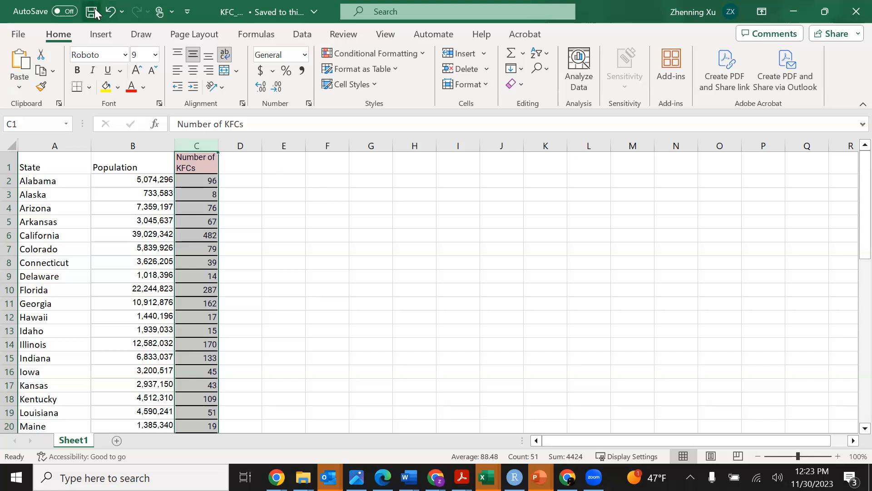
pyautogui.click(798, 8)
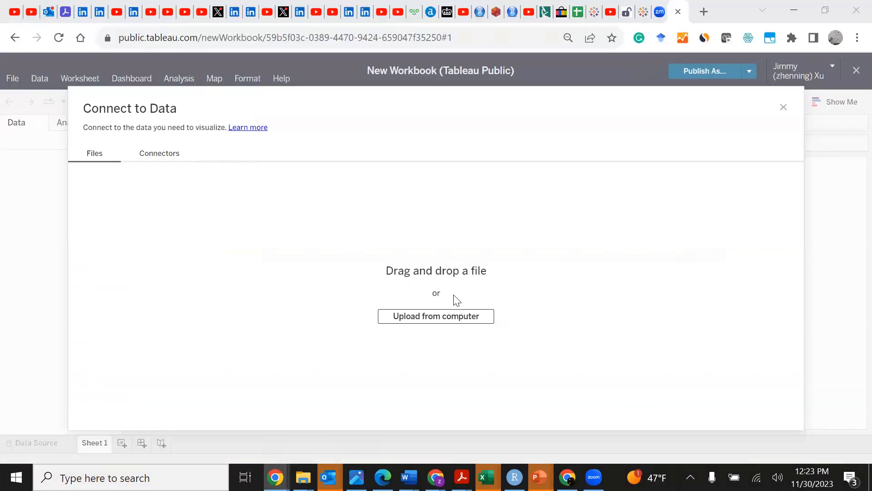
# Upload the KFC_US Excel file from the mktg4060 folder as the data source and update its data preview
pyautogui.click(460, 323)
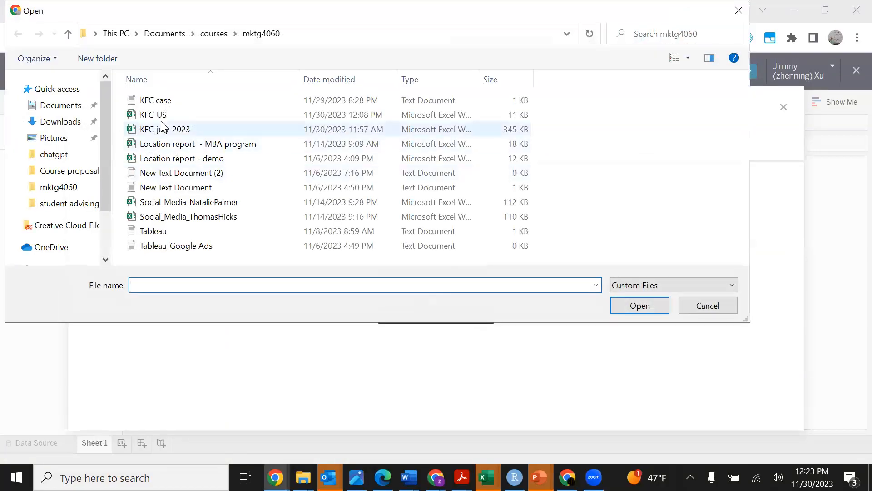
pyautogui.click(153, 115)
pyautogui.click(656, 305)
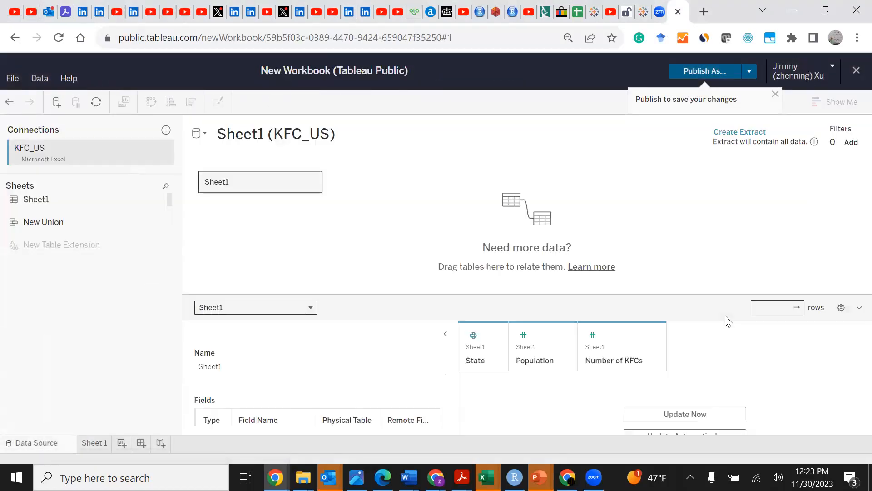
pyautogui.click(676, 417)
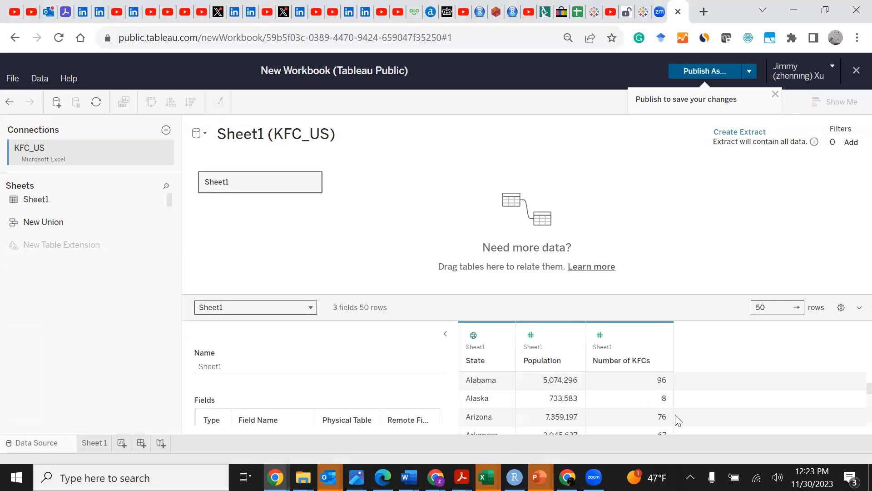
# Check which geographic role is assigned to the State field
pyautogui.moveTo(500, 336)
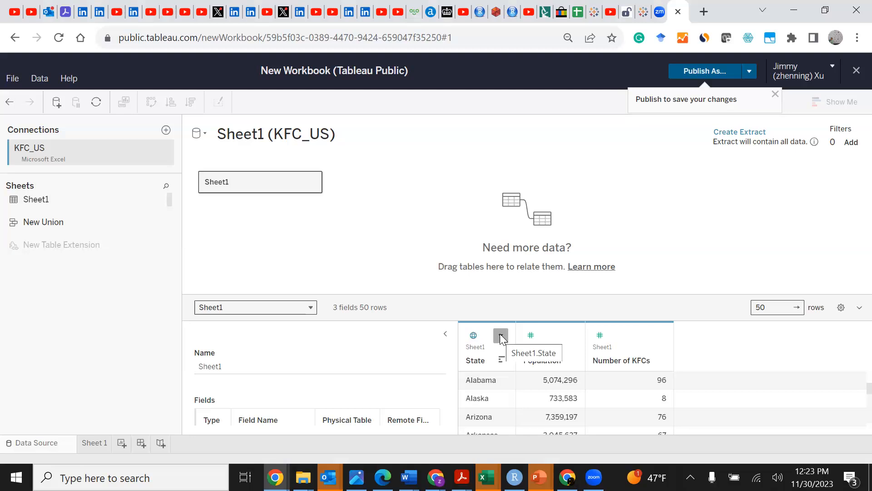
pyautogui.click(502, 337)
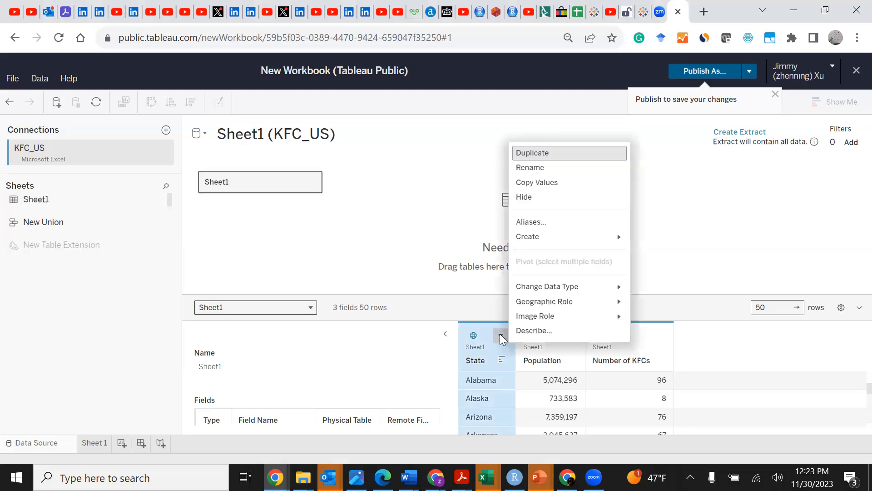
pyautogui.moveTo(541, 302)
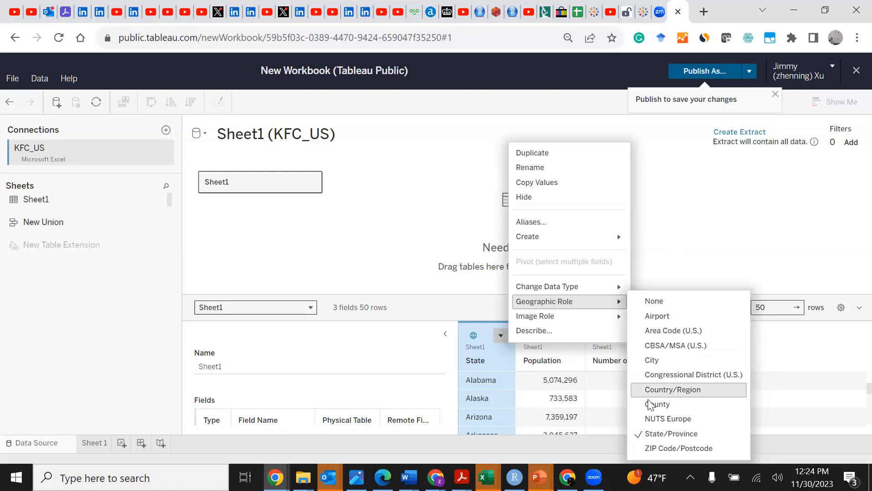
pyautogui.click(743, 210)
# Open Sheet 1 and place Latitude (generated) on Rows and Longitude (generated) on Columns
pyautogui.click(90, 449)
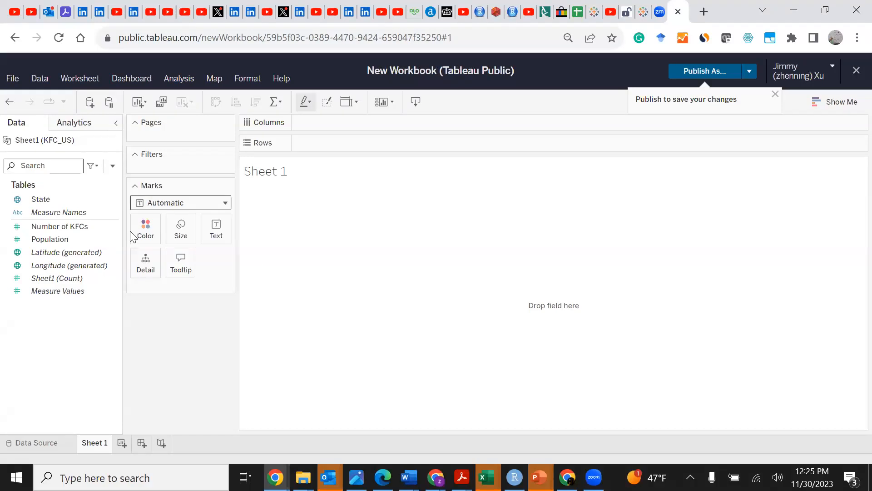
pyautogui.click(57, 265)
pyautogui.moveTo(58, 252); pyautogui.dragTo(336, 144)
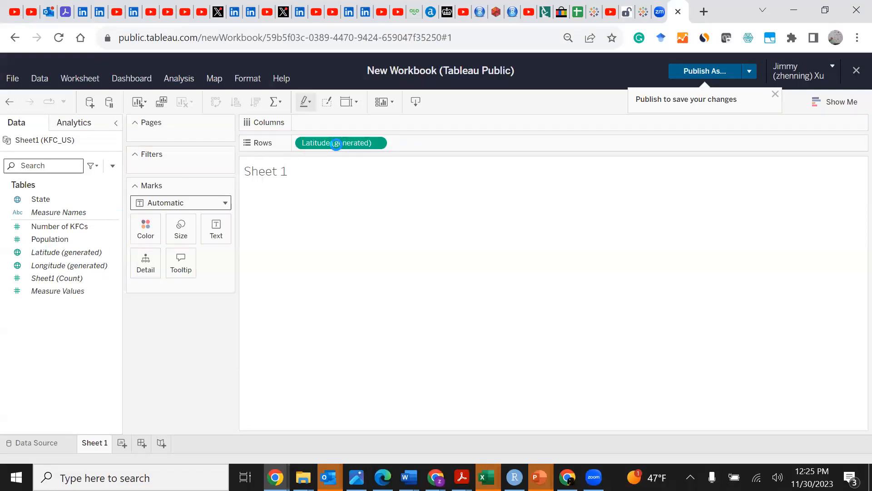
pyautogui.moveTo(53, 265); pyautogui.dragTo(278, 133)
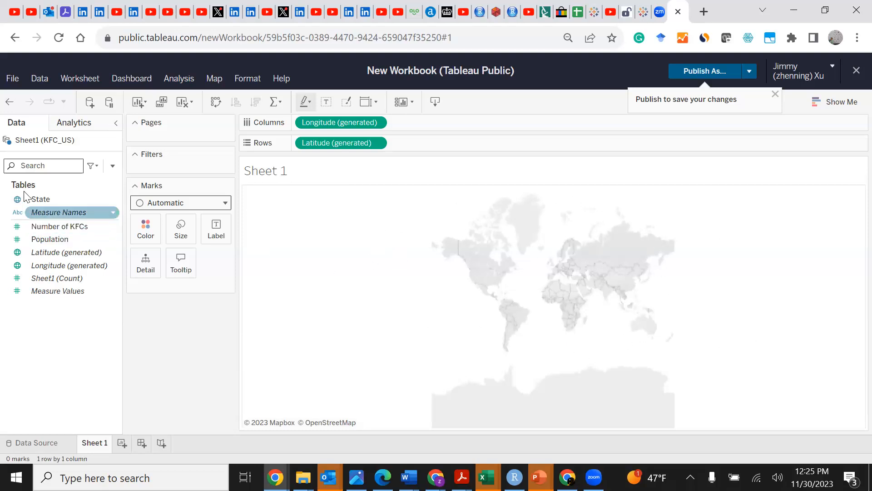
# Add State to the map marks as detail and size the marks by Number of KFCs
pyautogui.moveTo(43, 202); pyautogui.dragTo(168, 287)
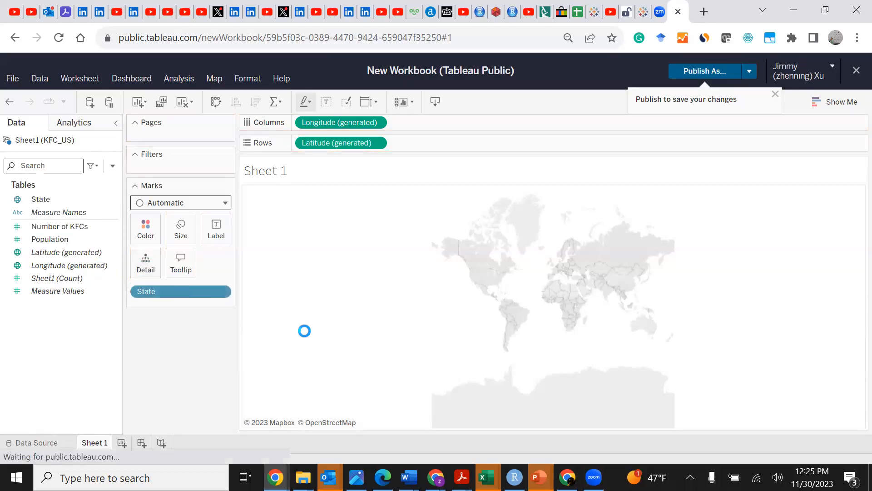
pyautogui.moveTo(707, 312)
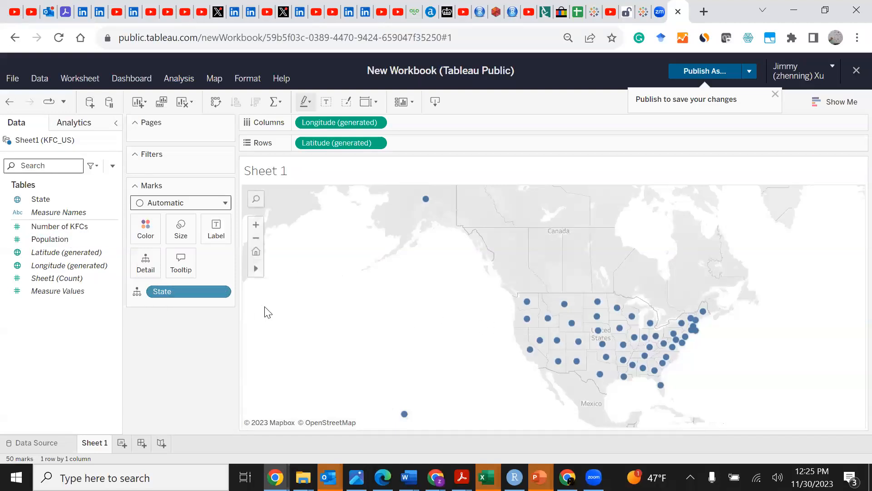
pyautogui.moveTo(71, 227); pyautogui.dragTo(186, 231)
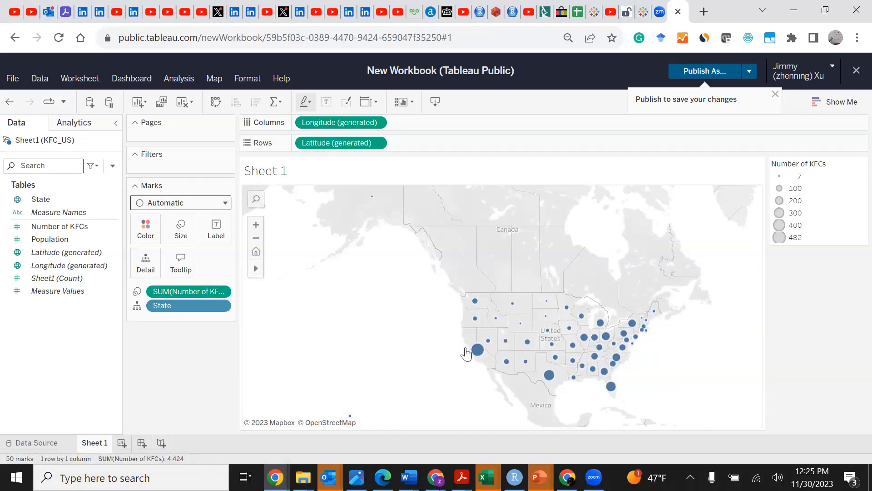
pyautogui.moveTo(478, 363)
# Show mark labels on the map for all marks
pyautogui.click(208, 234)
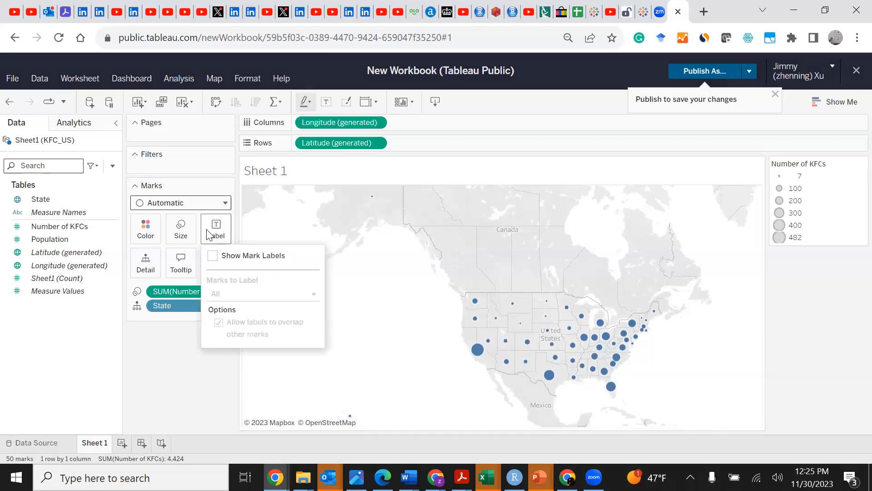
pyautogui.click(213, 256)
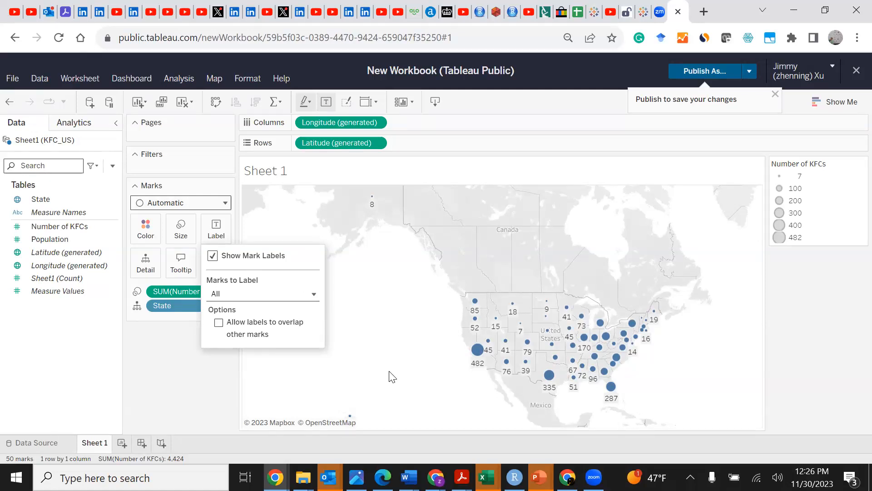
pyautogui.click(381, 357)
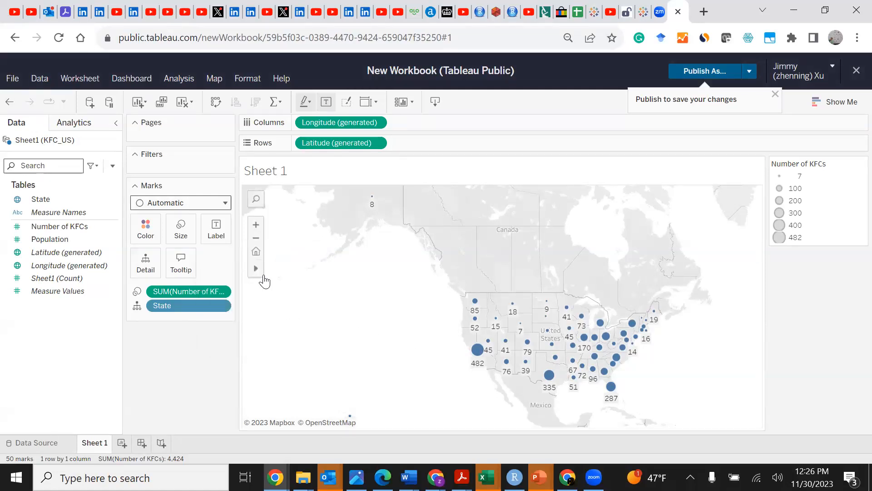
# Set the map's background style to Normal
pyautogui.click(219, 81)
pyautogui.moveTo(233, 95)
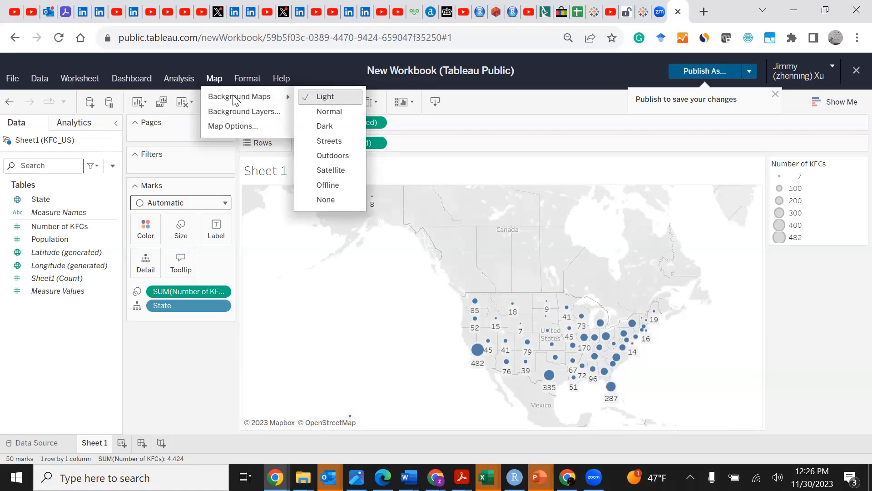
pyautogui.press('Down')
pyautogui.press('Return')
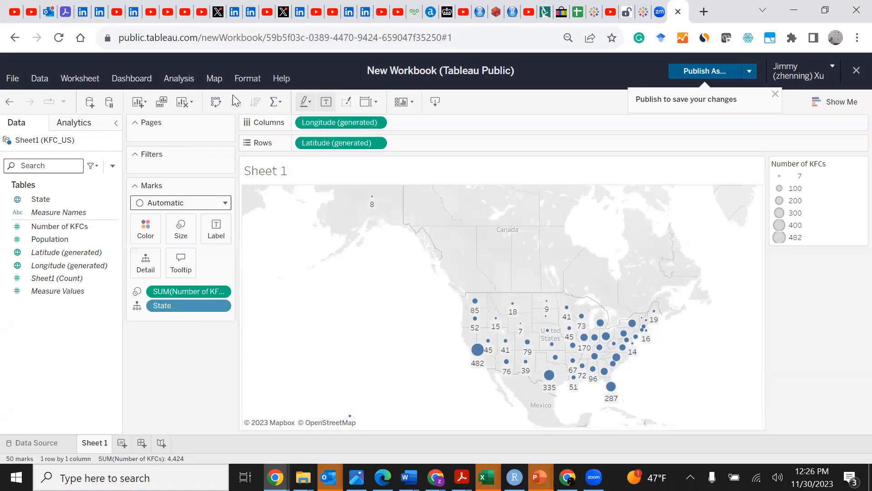
# Add the US Per Capita Income data layer to the map's background layers
pyautogui.click(214, 78)
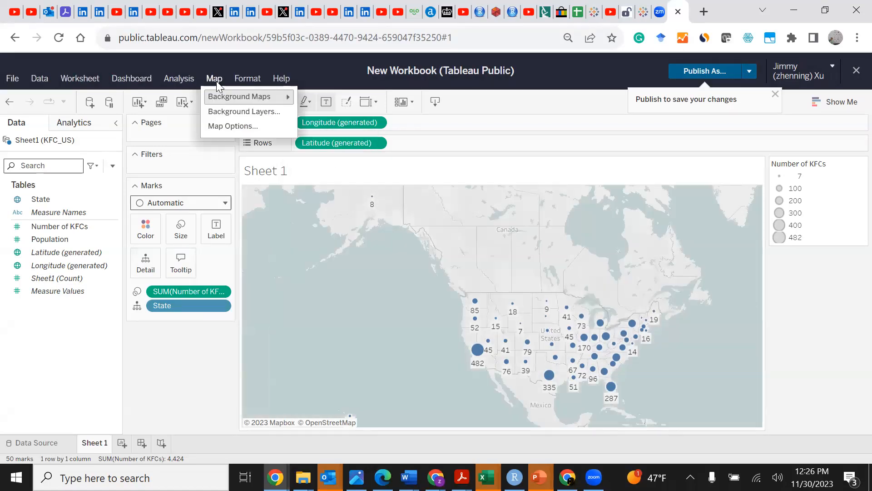
pyautogui.press('Right')
pyautogui.press('Down')
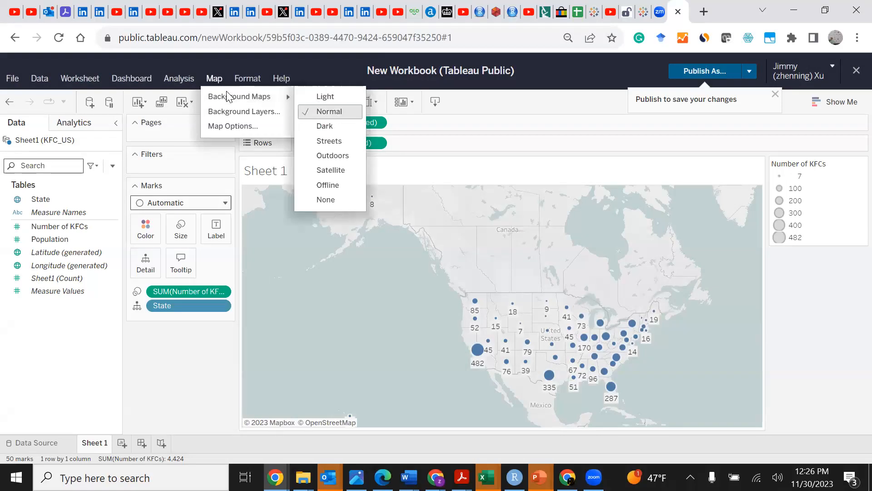
pyautogui.press('Left')
pyautogui.press('Down')
pyautogui.press('Return')
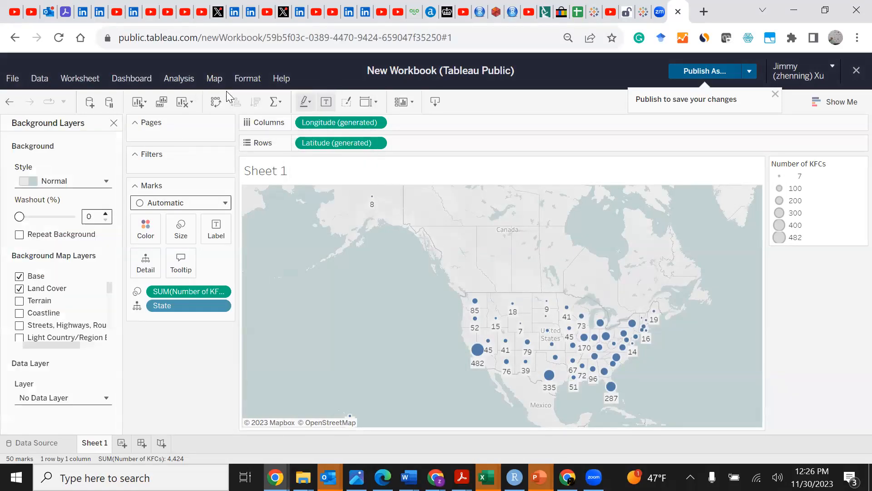
pyautogui.click(101, 399)
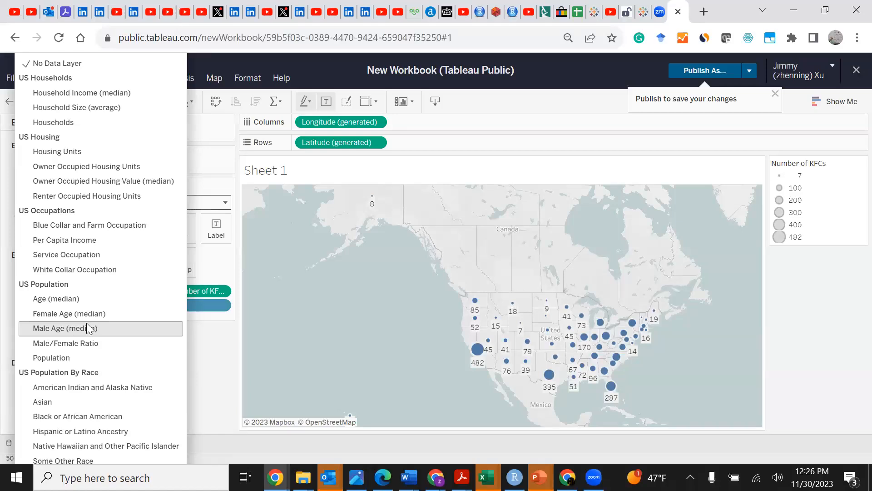
pyautogui.click(82, 243)
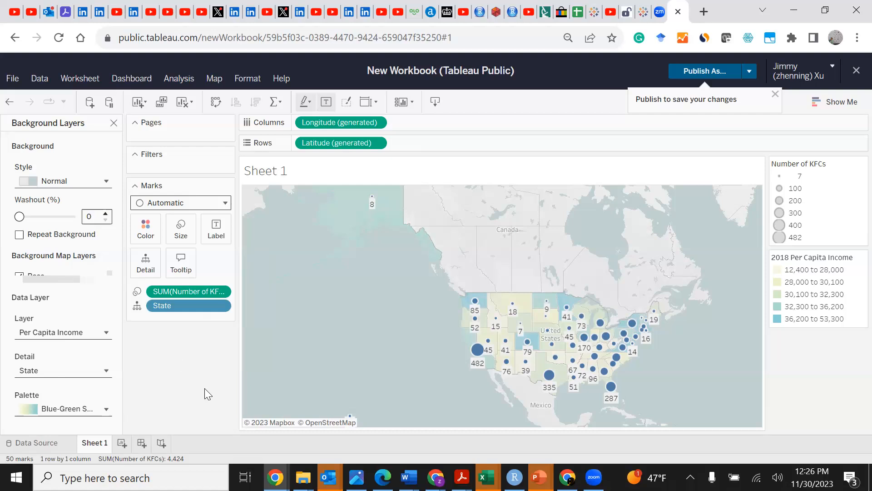
pyautogui.click(114, 121)
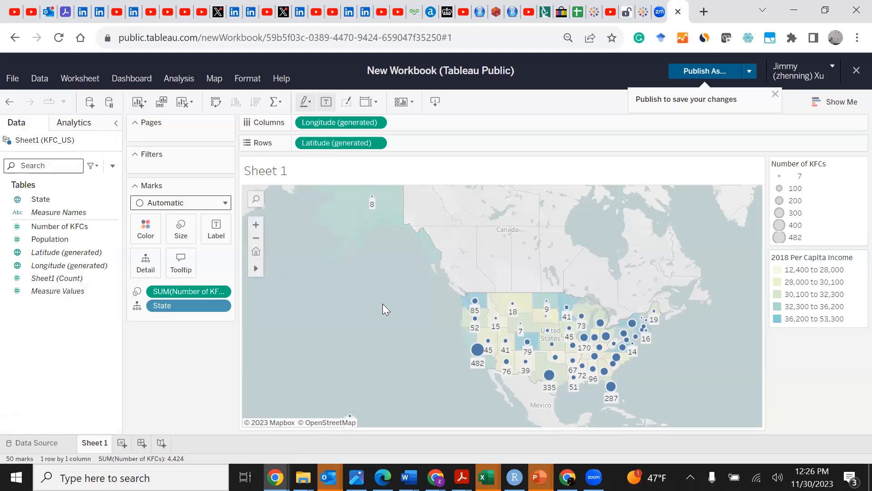
# Rename Sheet 1 as general
pyautogui.rightClick(93, 443)
pyautogui.moveTo(109, 423)
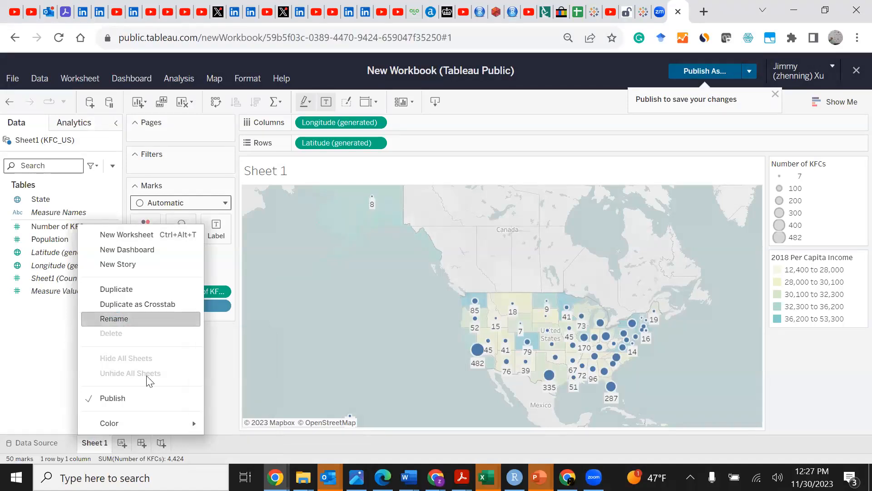
pyautogui.click(114, 319)
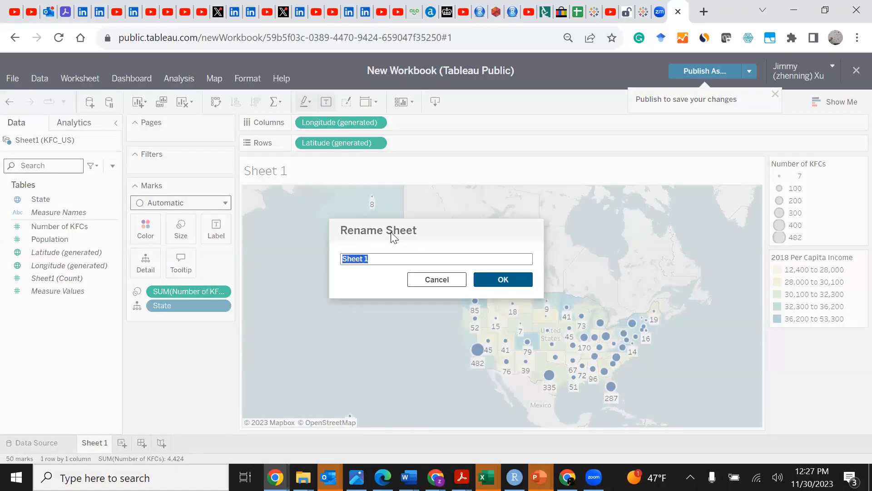
pyautogui.write('general')
pyautogui.click(502, 279)
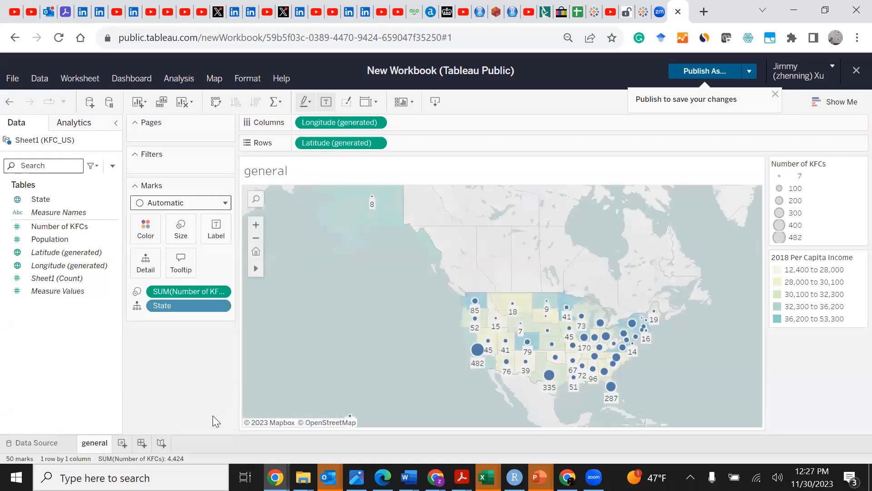
# Add a new worksheet and map the states using State as detail, with marks sized by Number of KFCs
pyautogui.click(124, 443)
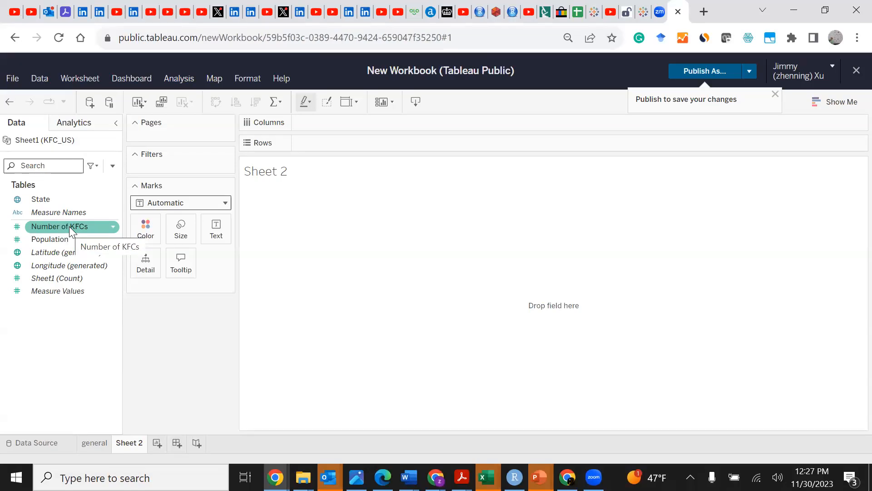
pyautogui.moveTo(70, 226); pyautogui.dragTo(188, 288)
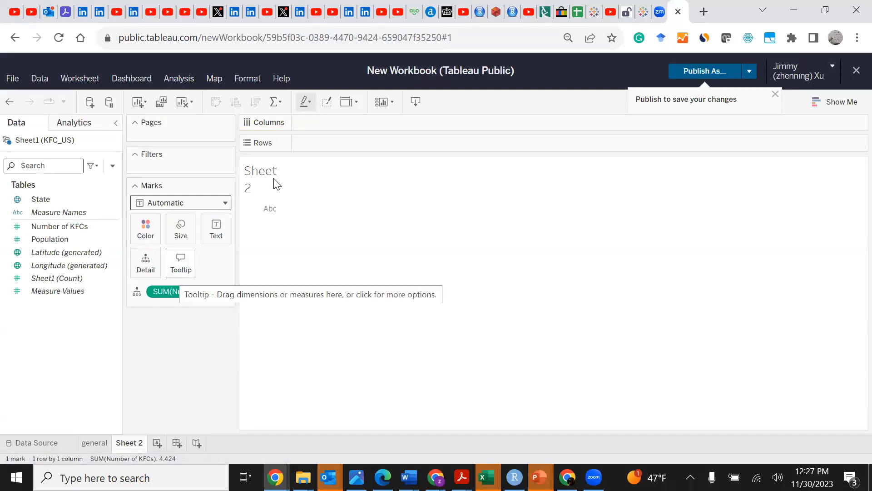
pyautogui.click(835, 106)
pyautogui.click(835, 106)
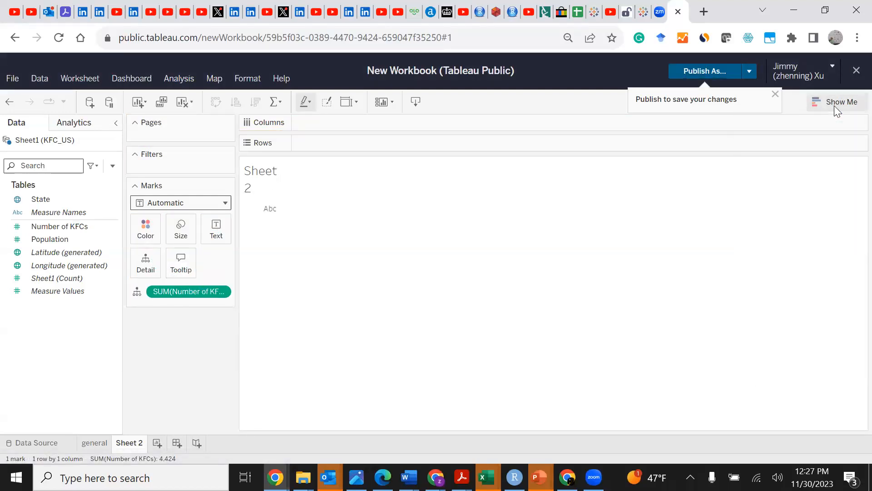
pyautogui.moveTo(52, 200); pyautogui.dragTo(177, 306)
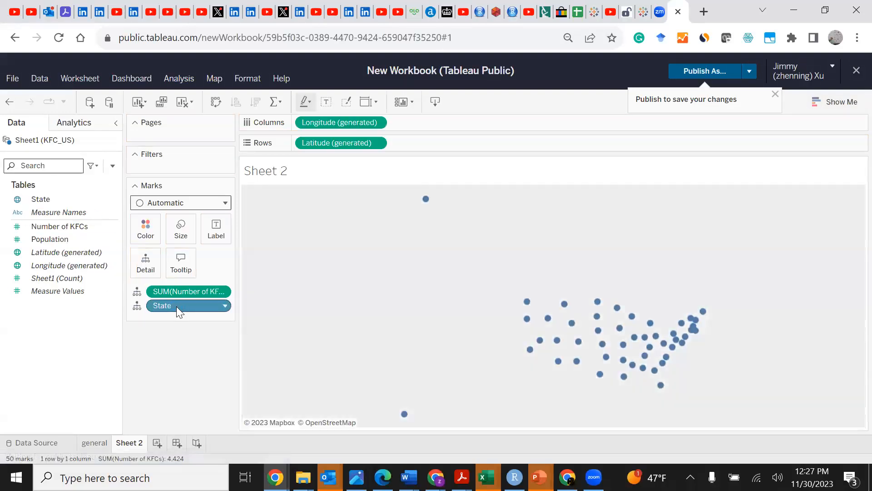
pyautogui.click(839, 103)
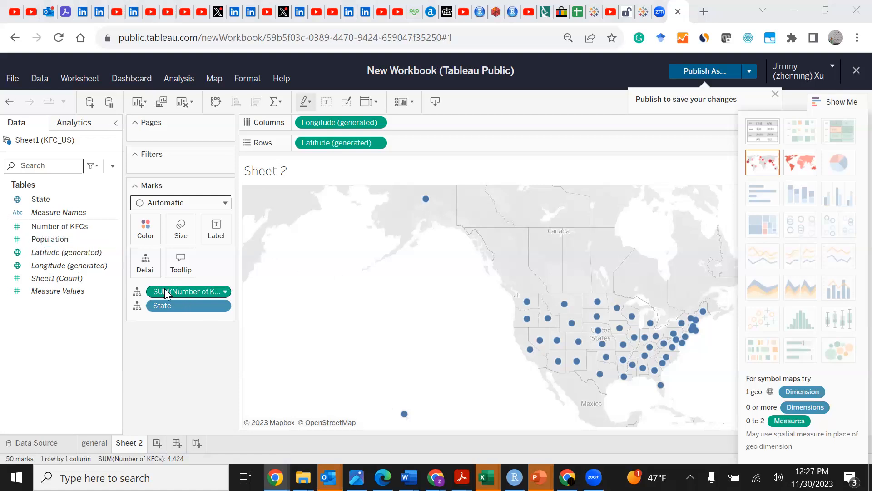
pyautogui.moveTo(191, 292); pyautogui.dragTo(189, 232)
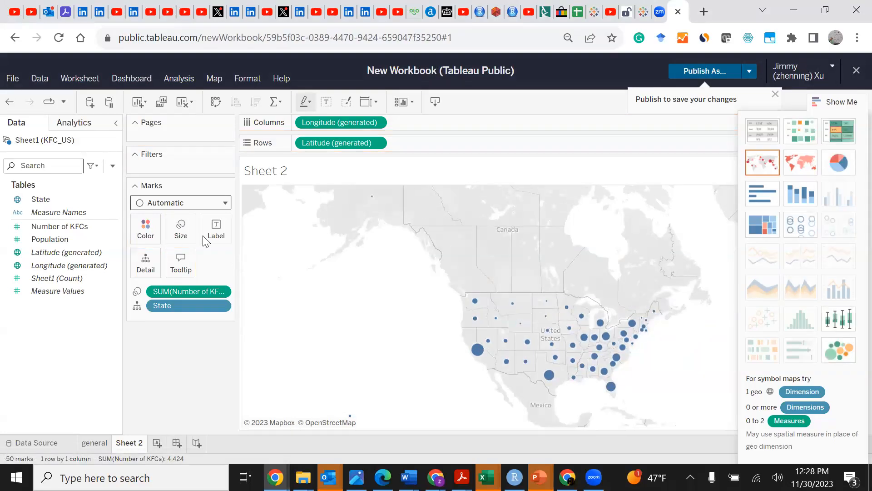
# Try the packed bubbles chart type on Sheet 2, and change the sheet to a treemap
pyautogui.click(837, 349)
pyautogui.moveTo(283, 290)
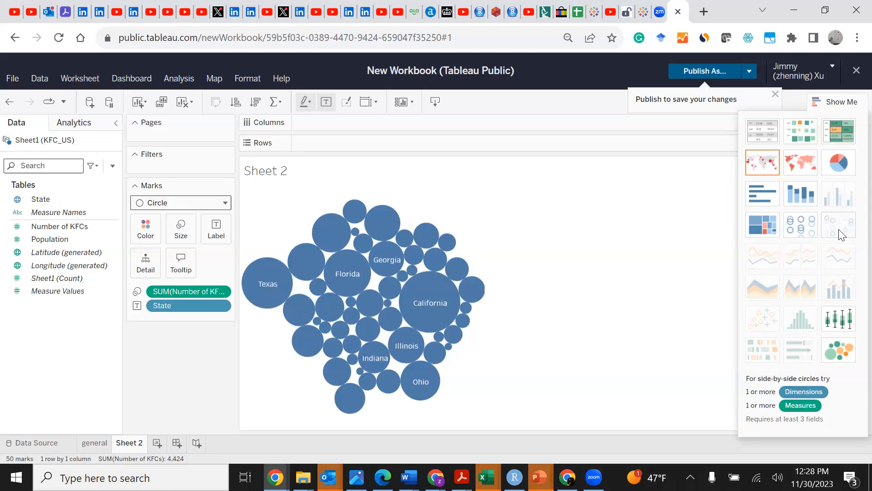
pyautogui.click(763, 224)
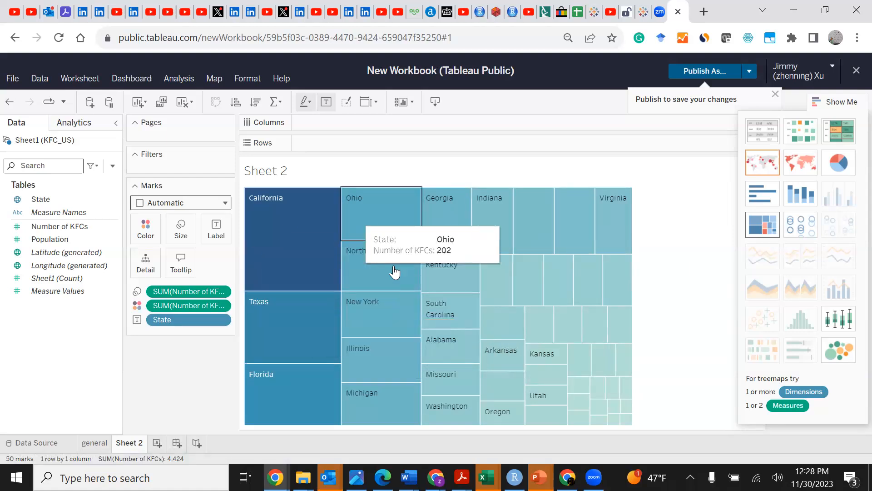
pyautogui.click(217, 231)
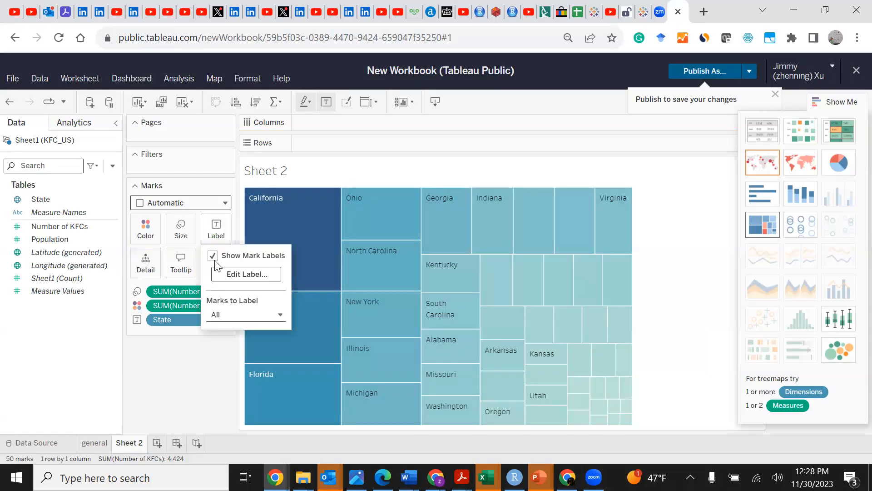
pyautogui.click(213, 255)
pyautogui.click(212, 256)
pyautogui.click(212, 255)
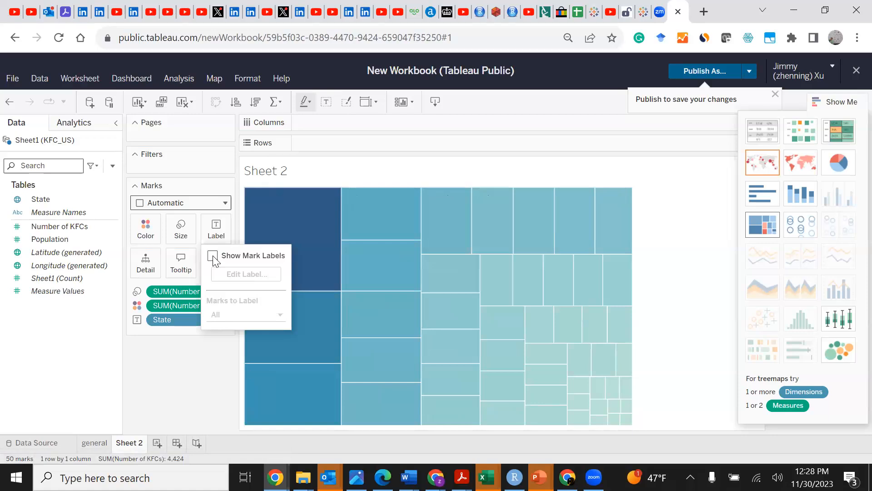
pyautogui.click(213, 255)
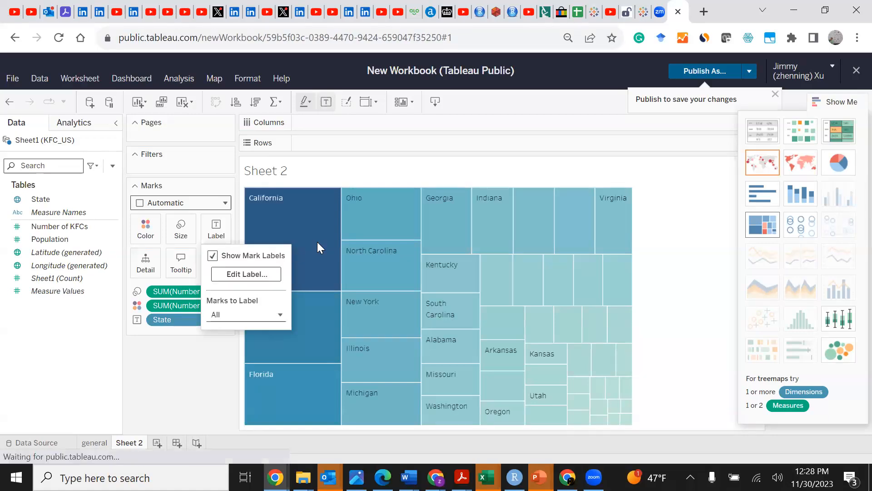
pyautogui.click(703, 263)
# Add Number of KFCs to the treemap's labels and rename the sheet as treemap
pyautogui.moveTo(48, 227); pyautogui.dragTo(220, 232)
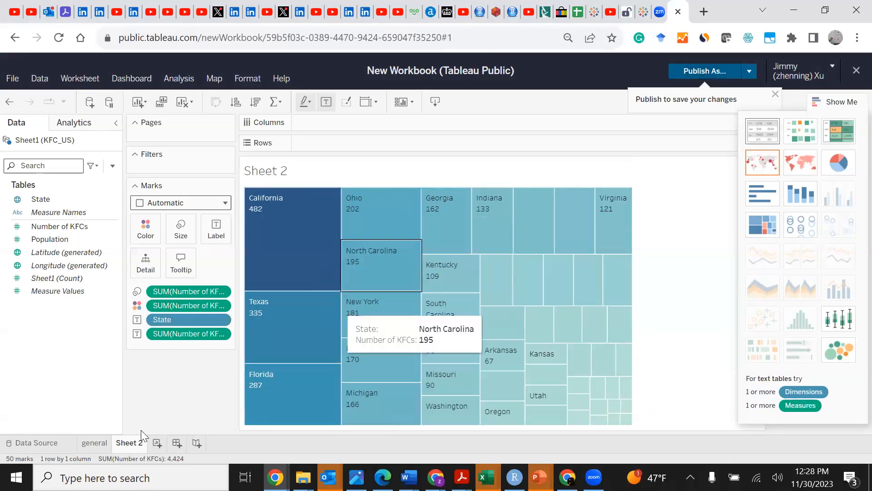
pyautogui.rightClick(133, 446)
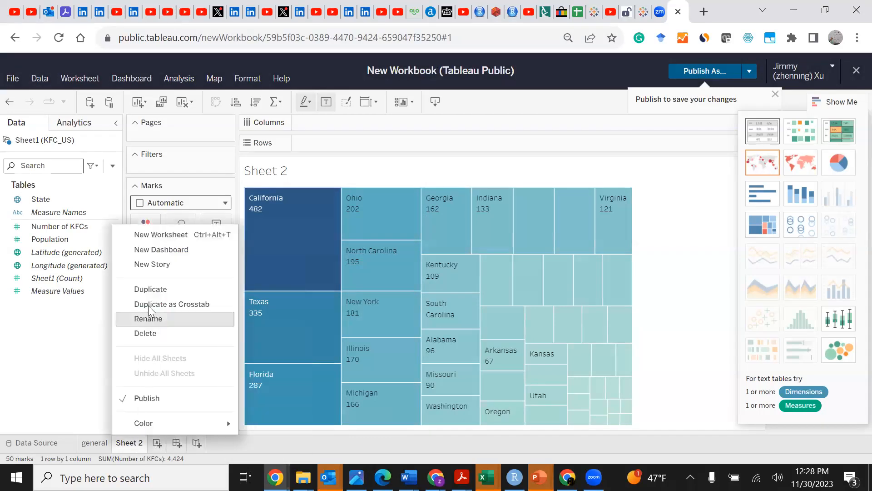
pyautogui.click(153, 319)
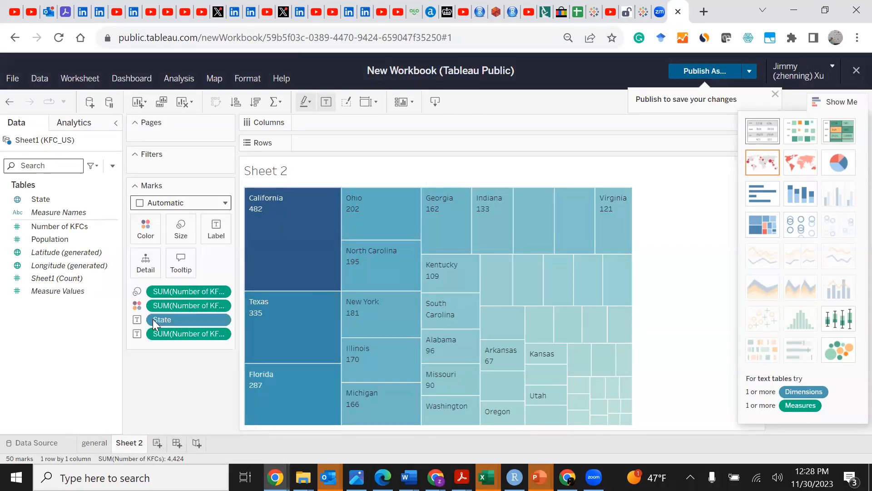
pyautogui.write('tre')
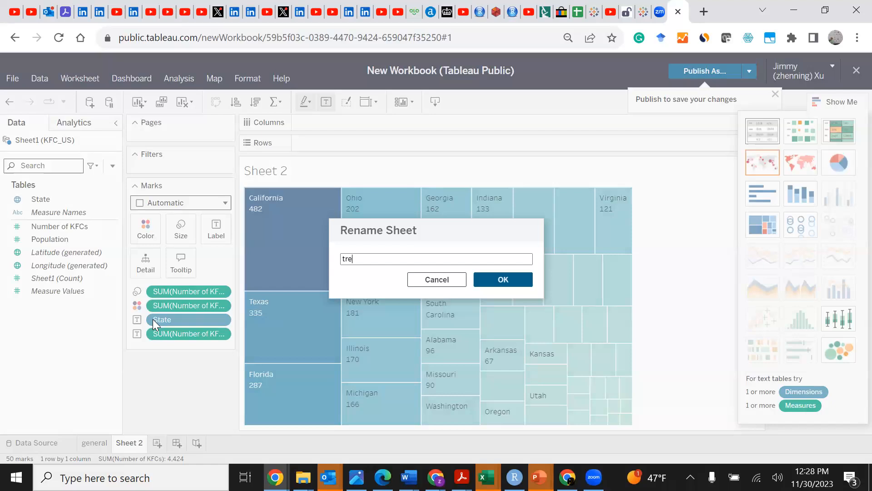
pyautogui.write('emap')
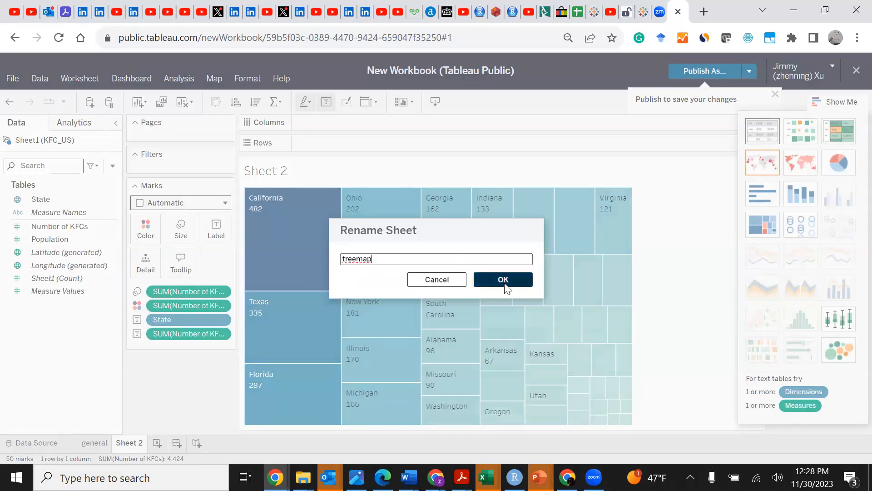
pyautogui.click(503, 279)
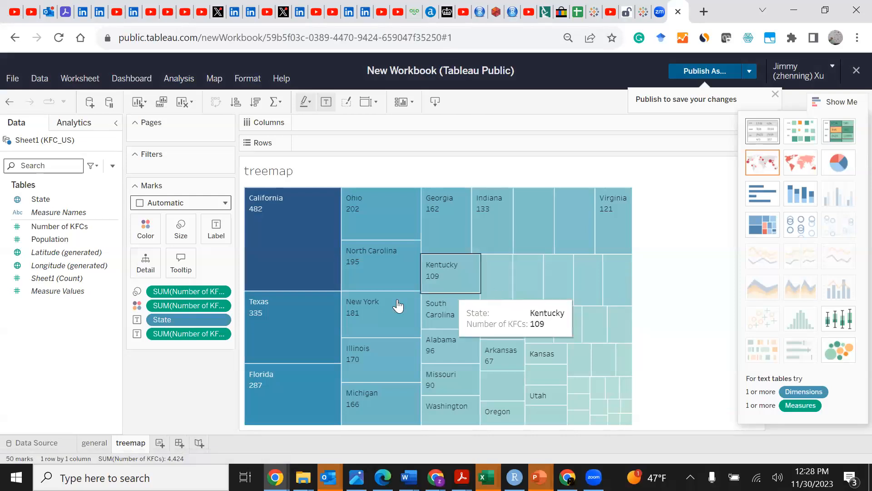
# Add another worksheet and start a calculated field named KFCs_per_capita
pyautogui.click(161, 442)
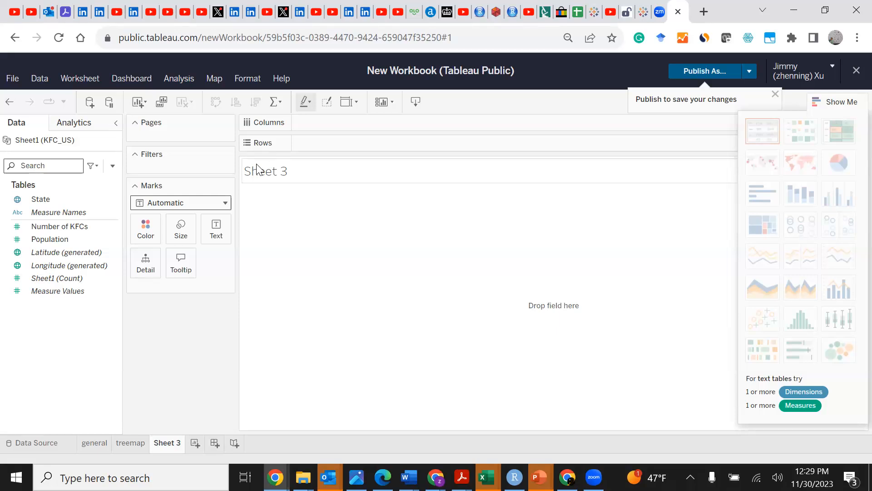
pyautogui.click(184, 77)
pyautogui.moveTo(198, 169)
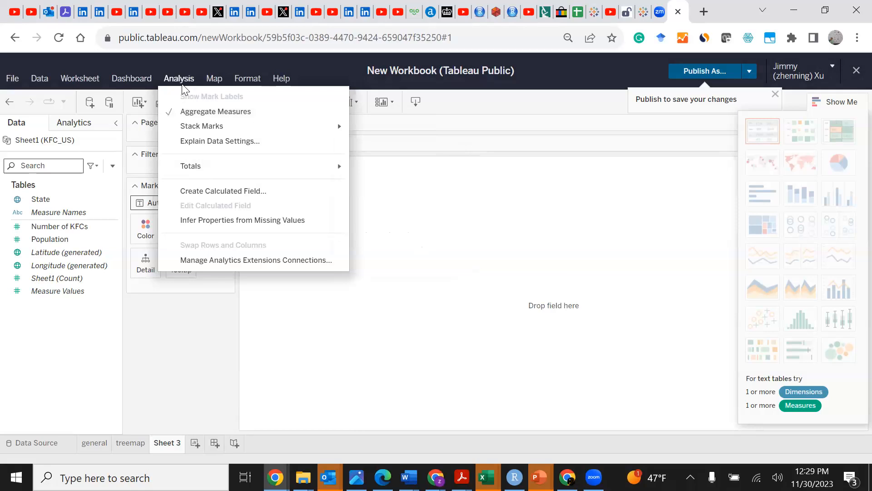
pyautogui.click(208, 191)
pyautogui.doubleClick(336, 188)
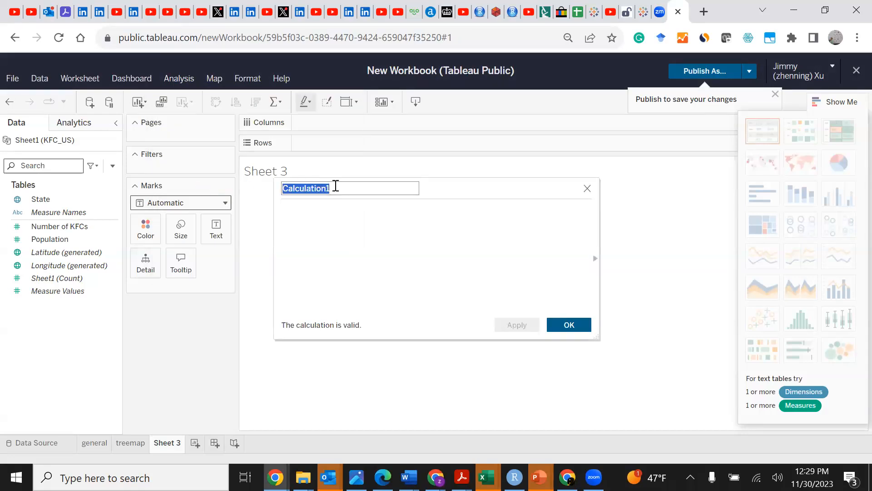
pyautogui.write('KFCS')
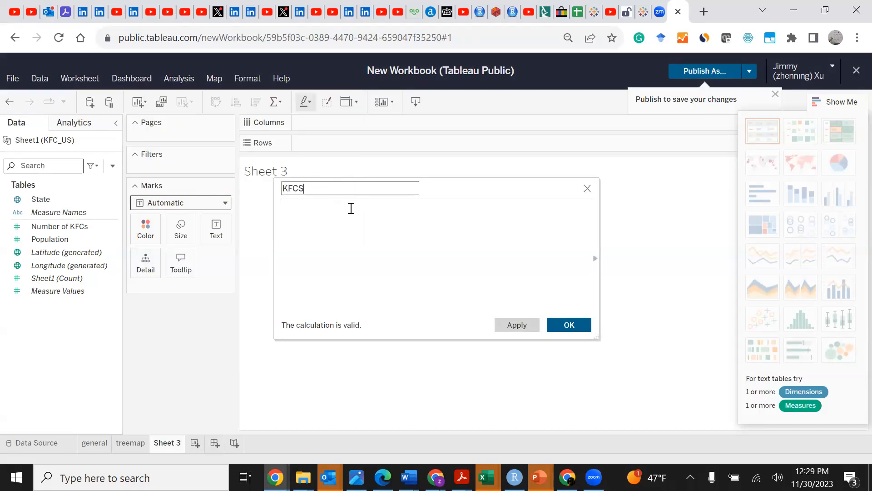
pyautogui.press('BackSpace')
pyautogui.write('s_per_capita')
# Define the calculated field's formula as [Number of KFCs]/[Population] and save it
pyautogui.click(70, 227)
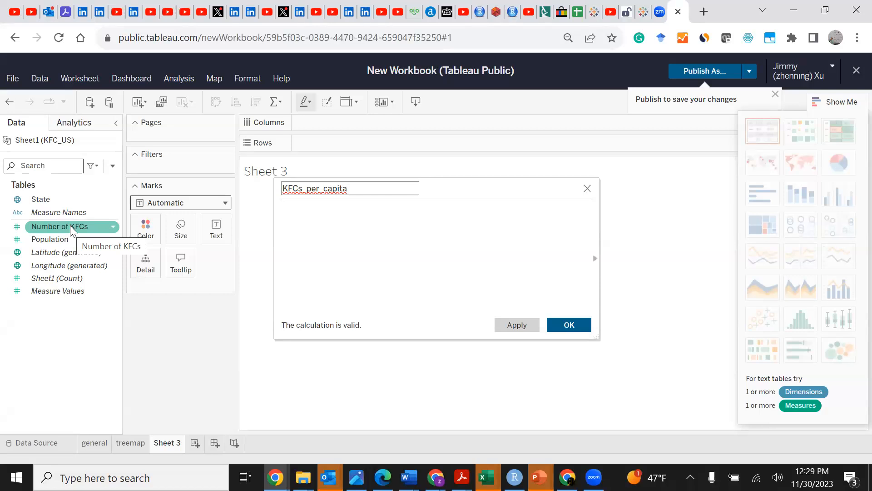
pyautogui.moveTo(70, 225); pyautogui.dragTo(318, 203)
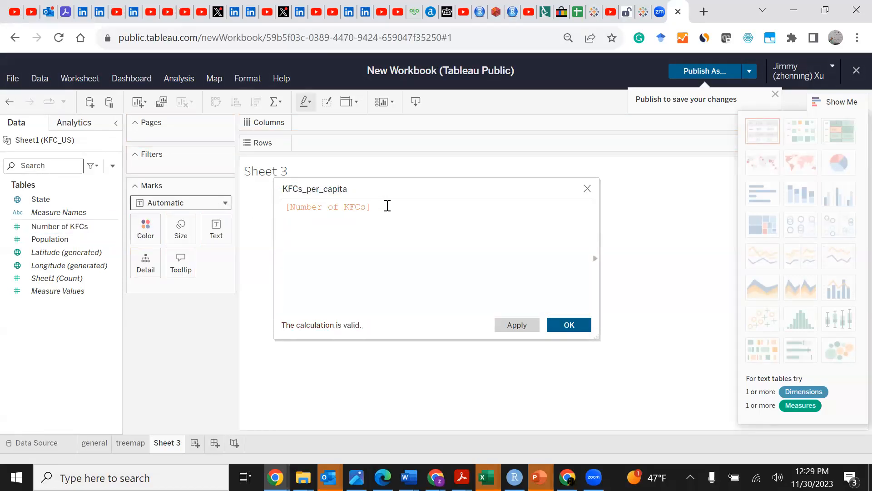
pyautogui.write('/')
pyautogui.click(72, 241)
pyautogui.moveTo(72, 242); pyautogui.dragTo(414, 206)
pyautogui.click(572, 310)
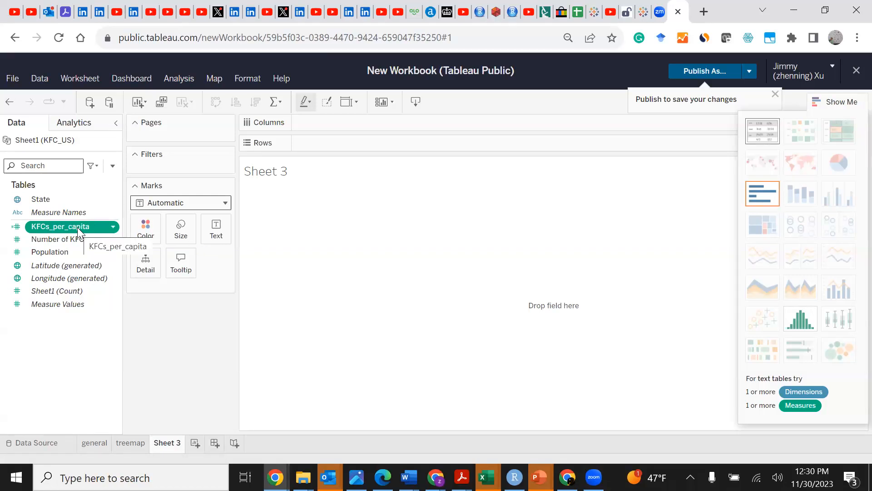
# Build a bar chart on Sheet 3 with KFCs_per_capita on Columns and State on Rows
pyautogui.moveTo(78, 227); pyautogui.dragTo(331, 122)
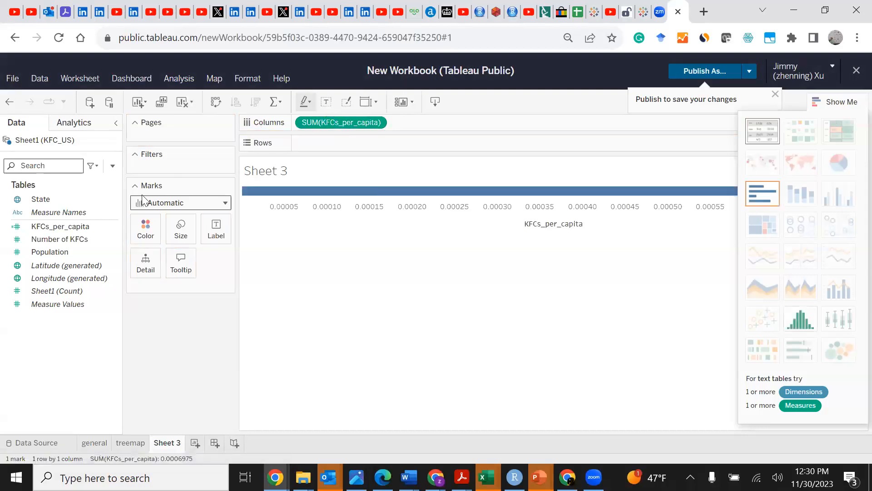
pyautogui.moveTo(40, 199); pyautogui.dragTo(335, 145)
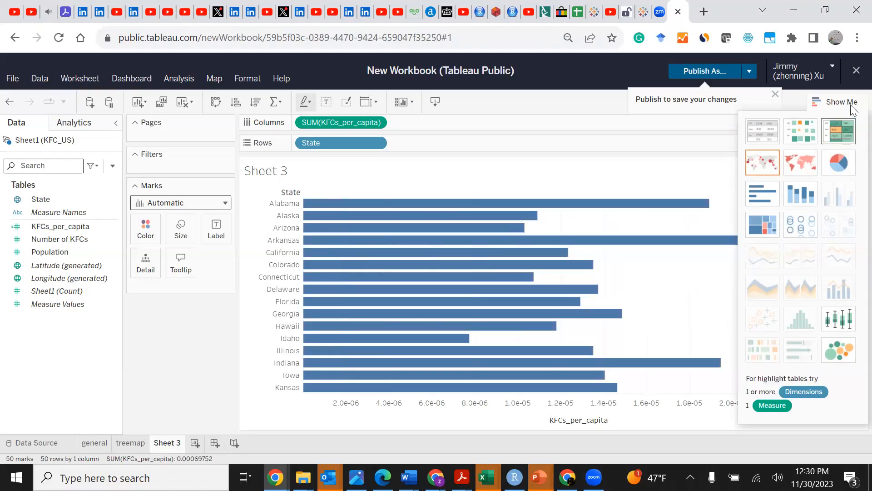
# Close the chart suggestions and sort the states in the bar chart by the field SUM(KFCs_per_capita)
pyautogui.click(838, 101)
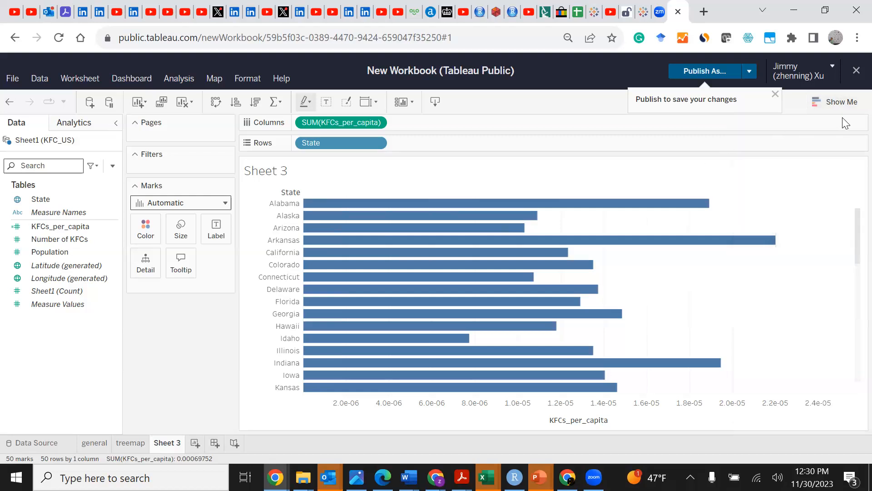
pyautogui.click(851, 103)
pyautogui.click(852, 103)
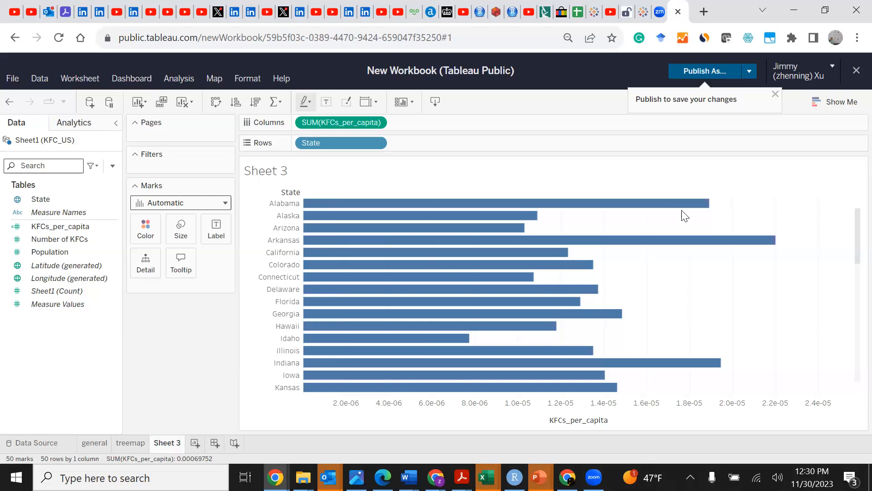
pyautogui.click(297, 190)
pyautogui.moveTo(312, 247)
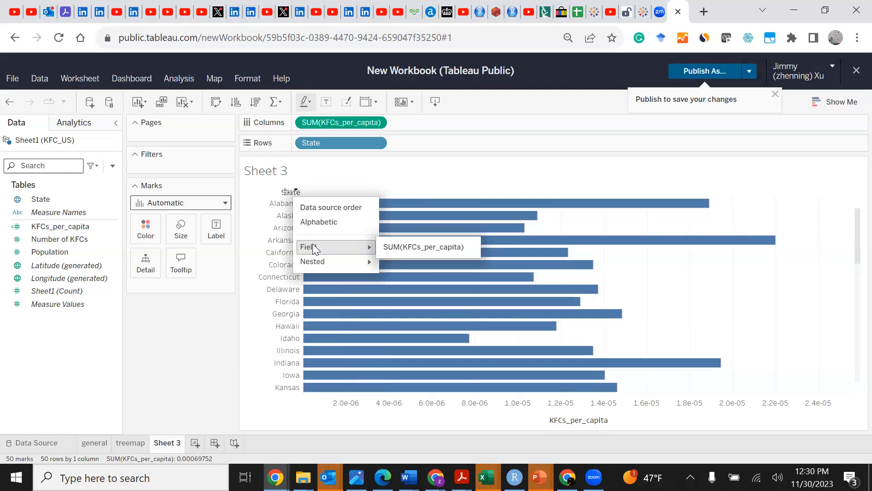
pyautogui.click(395, 246)
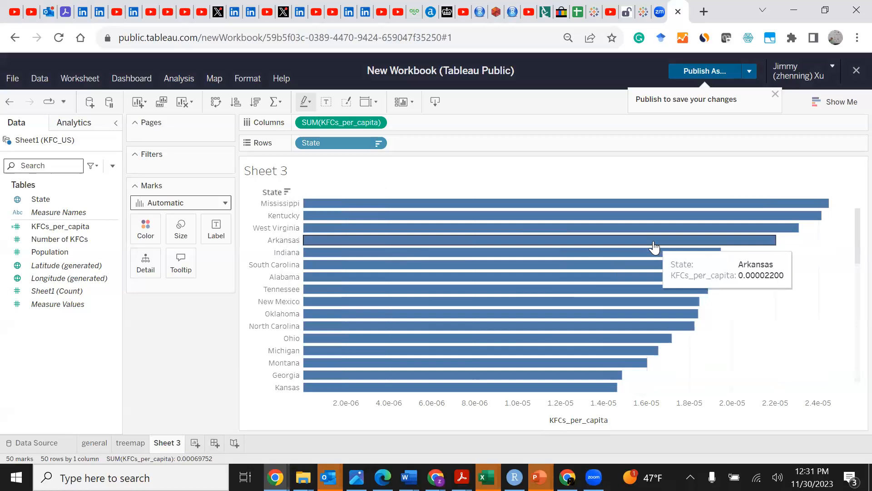
pyautogui.moveTo(435, 206)
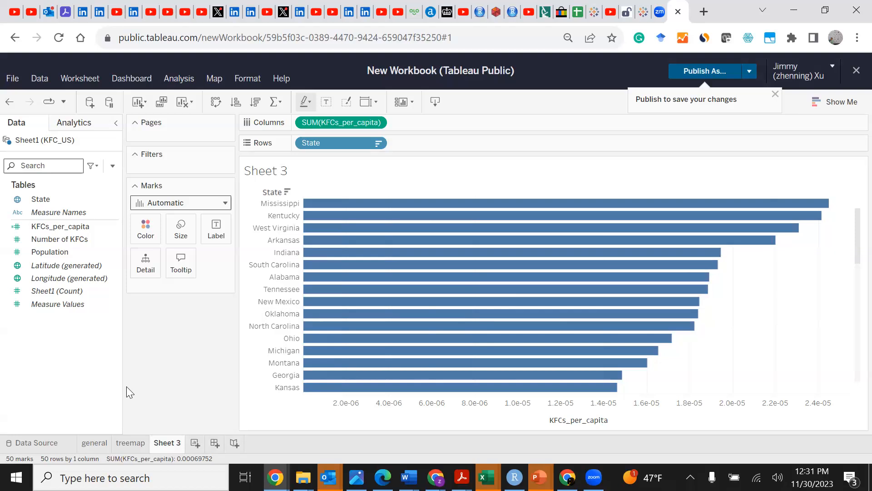
# Rename Sheet 3 as KFCs per capita
pyautogui.rightClick(163, 444)
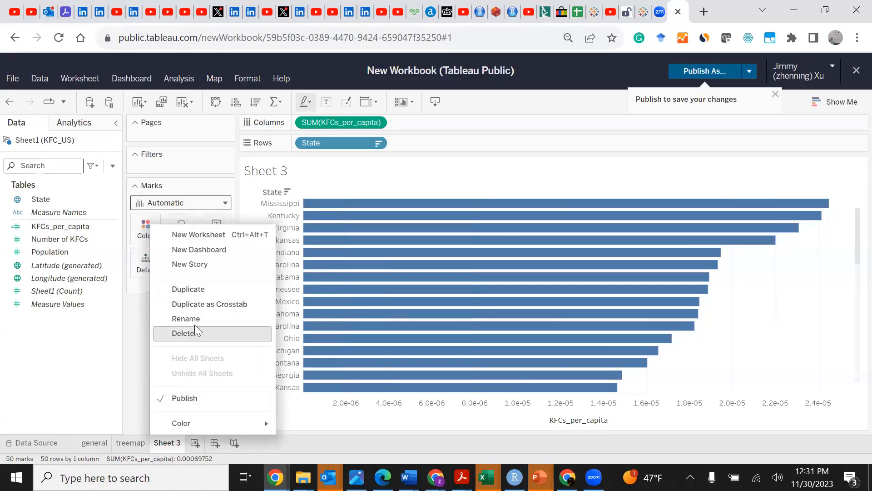
pyautogui.click(180, 319)
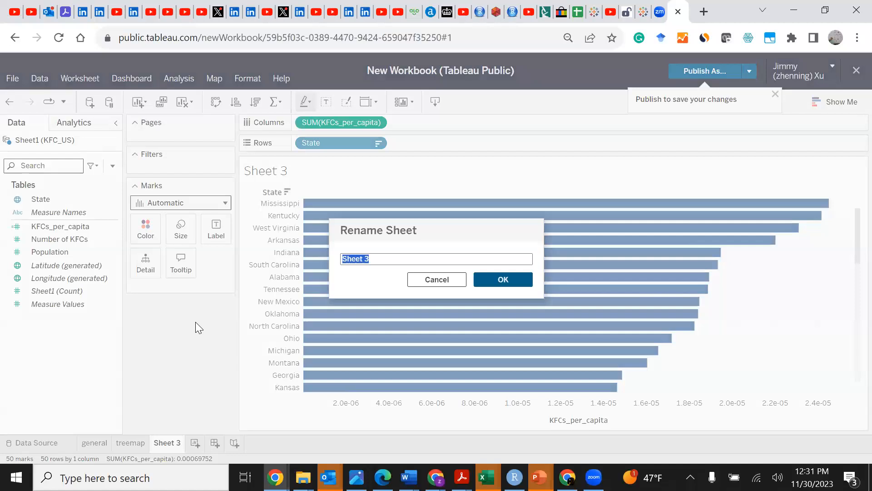
pyautogui.write('KFCs per capti')
pyautogui.press('BackSpace')
pyautogui.press('BackSpace')
pyautogui.write('ita')
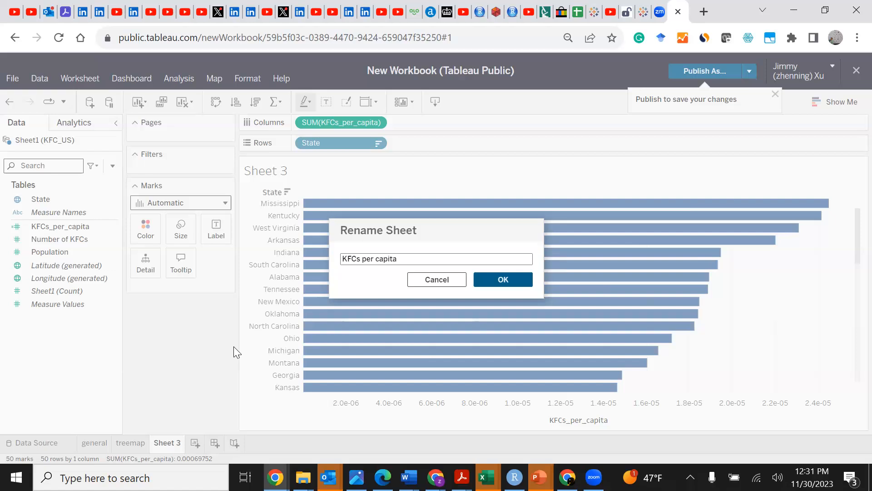
pyautogui.click(510, 279)
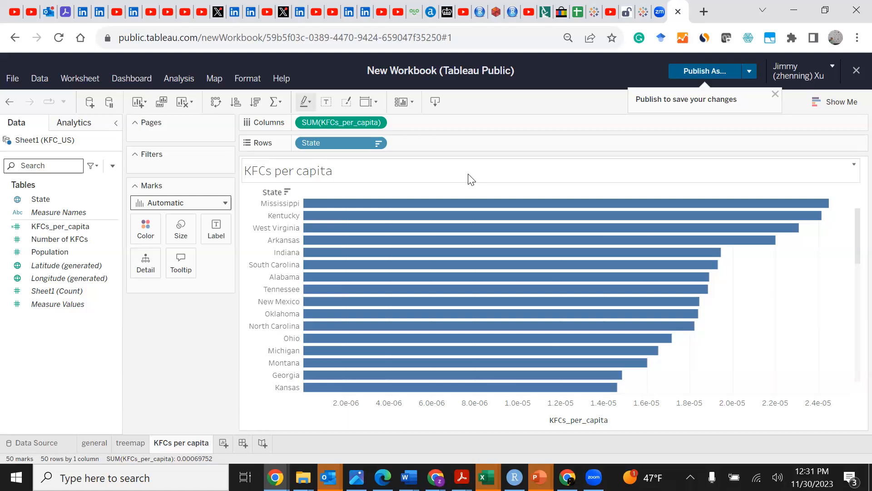
# Review the general, treemap and KFCs per capita sheets in turn
pyautogui.click(85, 441)
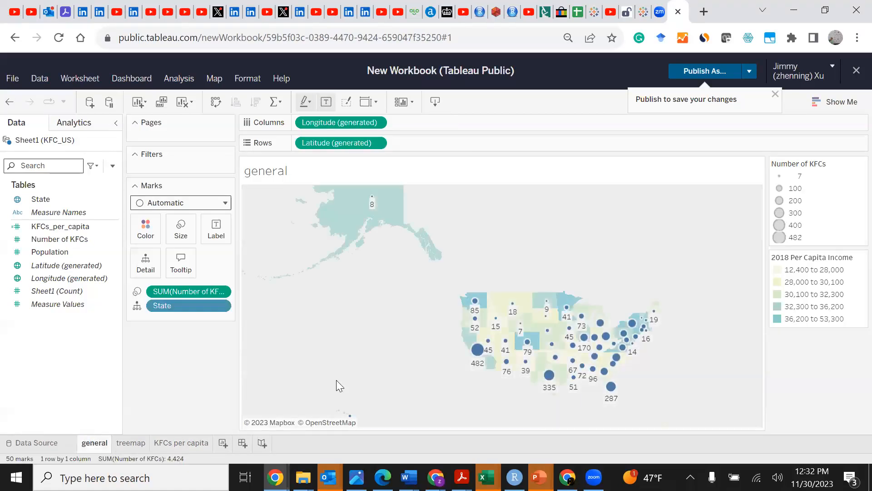
pyautogui.click(124, 444)
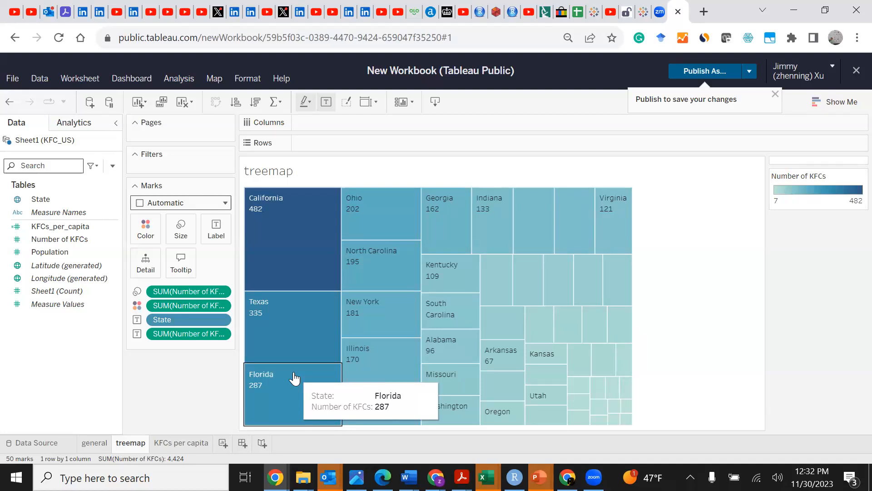
pyautogui.click(173, 442)
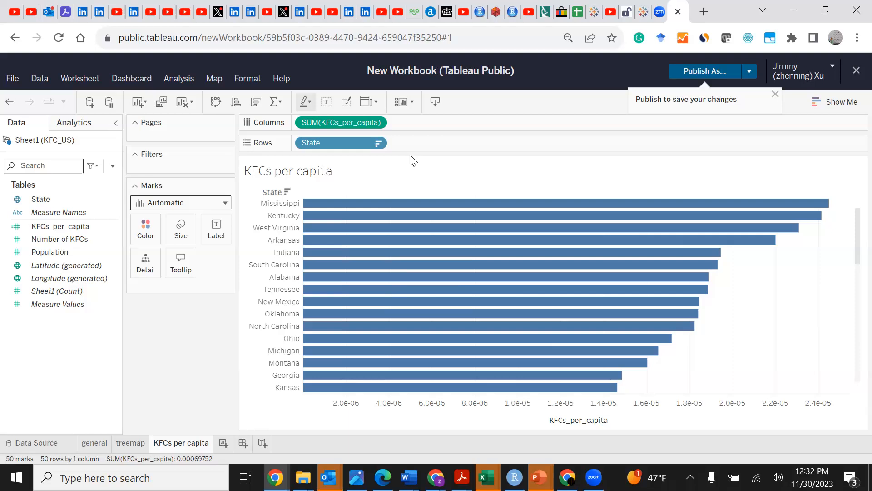
pyautogui.moveTo(810, 210)
# Publish the workbook as KFCs_Analysis with its sheets shown as tabs, overwriting the existing workbook of that name
pyautogui.click(700, 70)
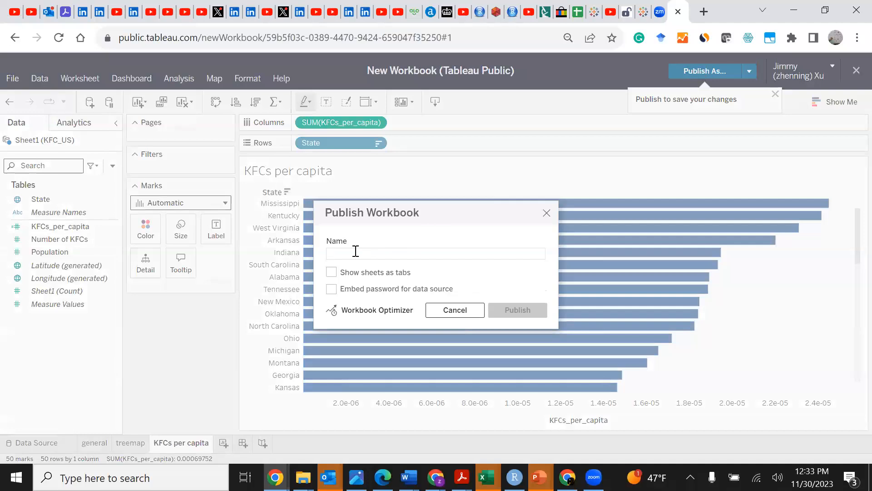
pyautogui.write('KFC')
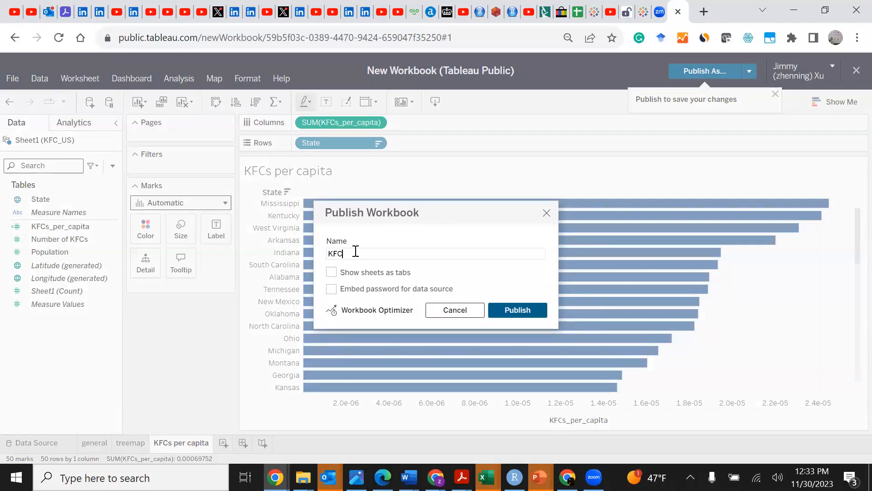
pyautogui.write('s_Analysis')
pyautogui.click(331, 272)
pyautogui.click(488, 312)
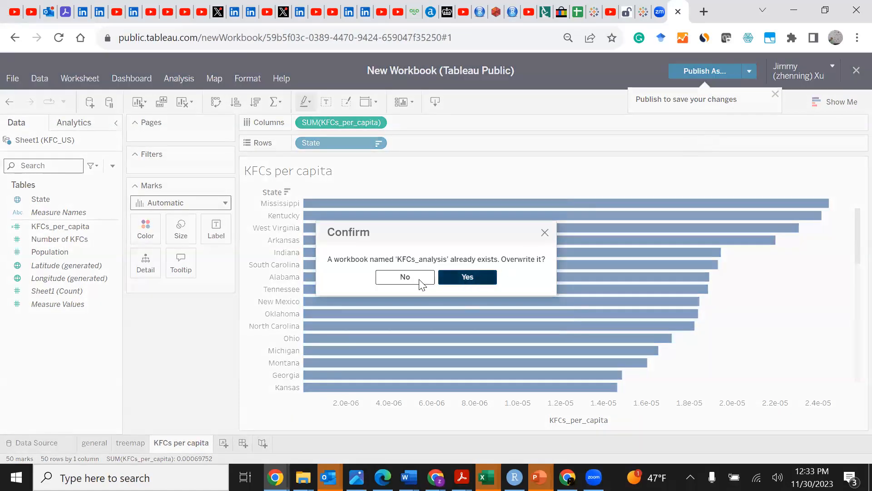
pyautogui.click(476, 280)
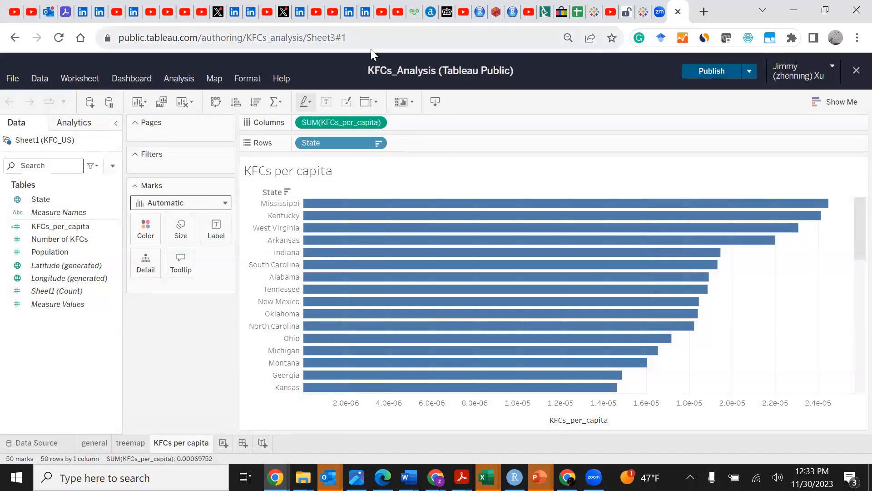
# Search the web for tableau public online and open the Tableau Public Discover page
pyautogui.click(326, 42)
pyautogui.click(326, 42)
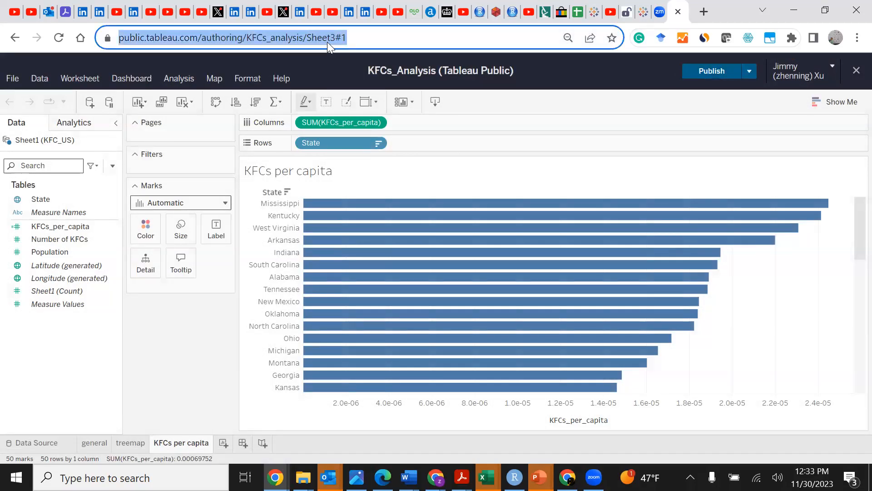
pyautogui.write('tableau')
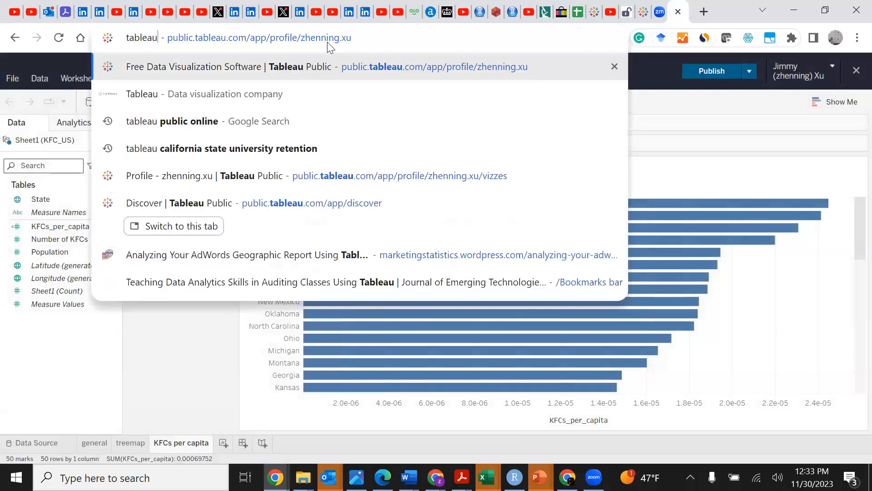
pyautogui.write(' p')
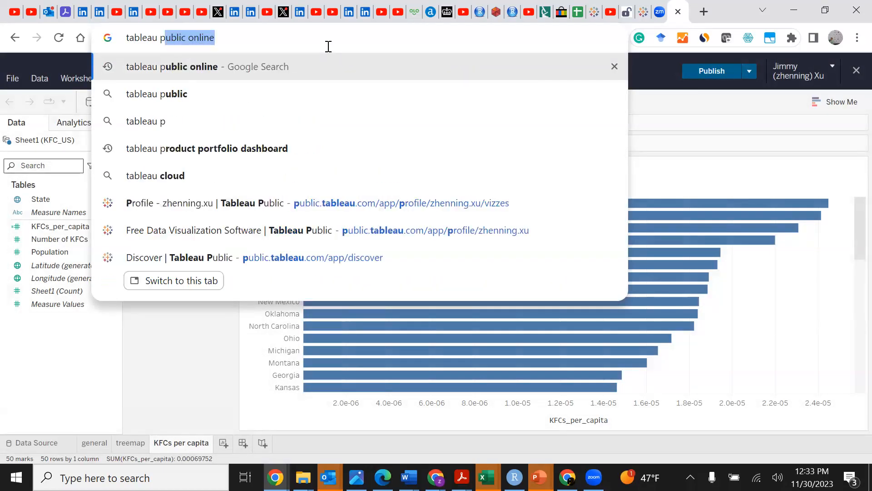
pyautogui.write('ublic')
pyautogui.press('Return')
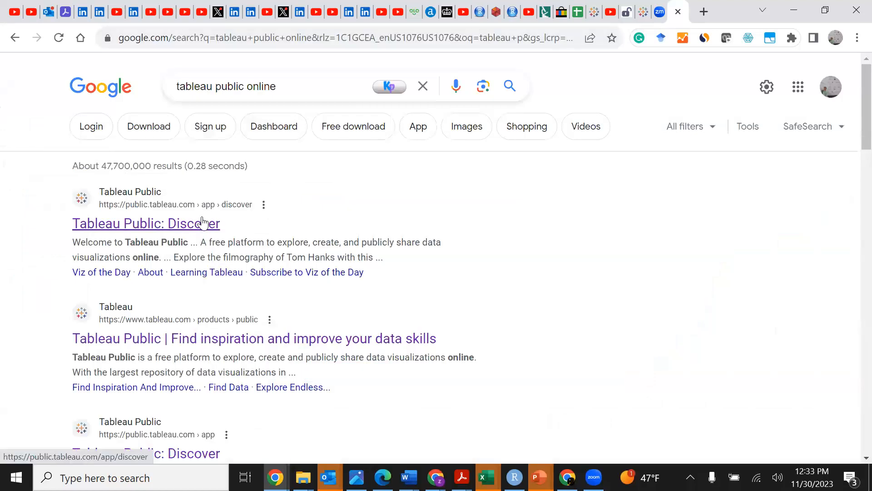
pyautogui.click(204, 220)
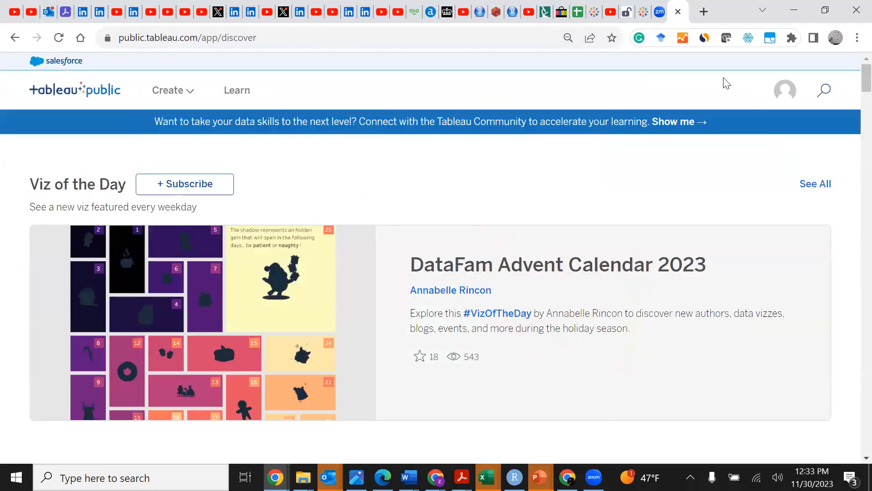
# Go to the account's own profile and open the published KFCs_Analysis viz
pyautogui.click(785, 93)
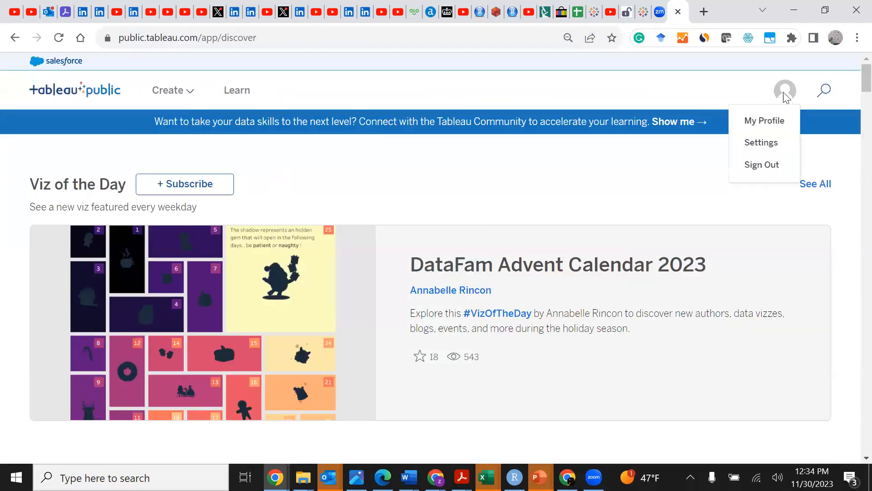
pyautogui.click(775, 120)
pyautogui.scroll(-5, 193, 223)
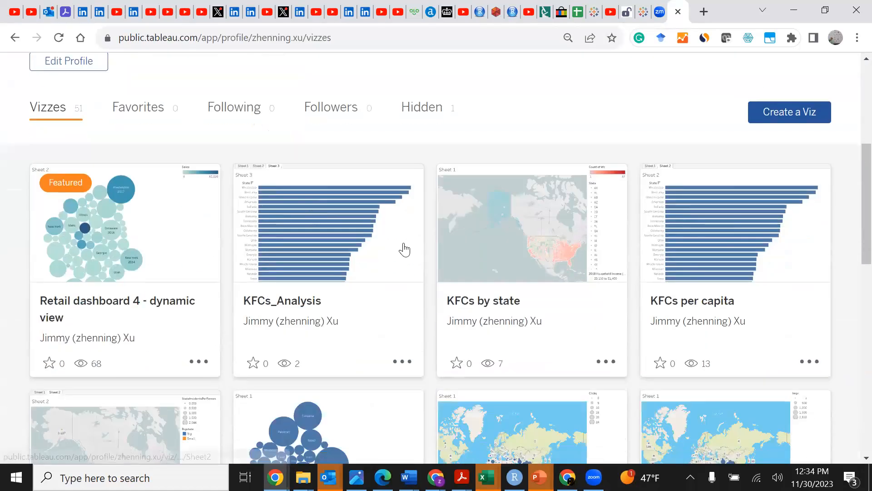
pyautogui.click(361, 250)
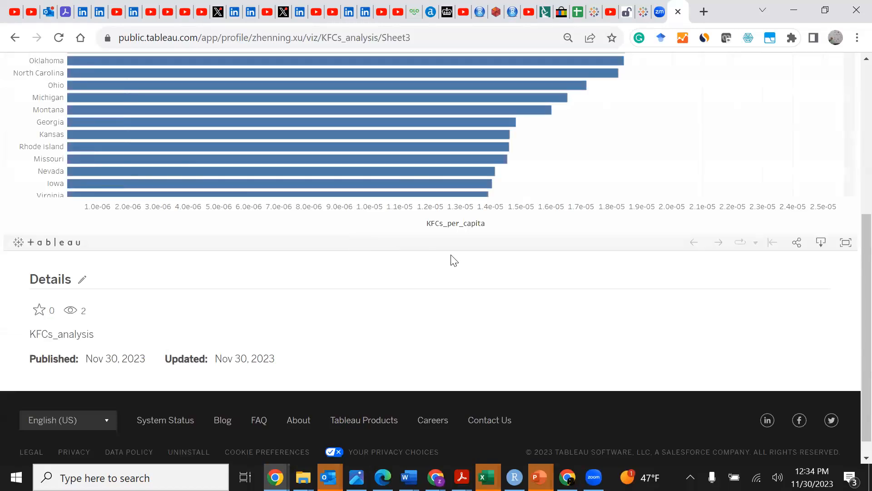
# Check the published viz's general, treemap and KFCs per capita sheets, including the lower-ranked states in the bar chart
pyautogui.scroll(5, 451, 254)
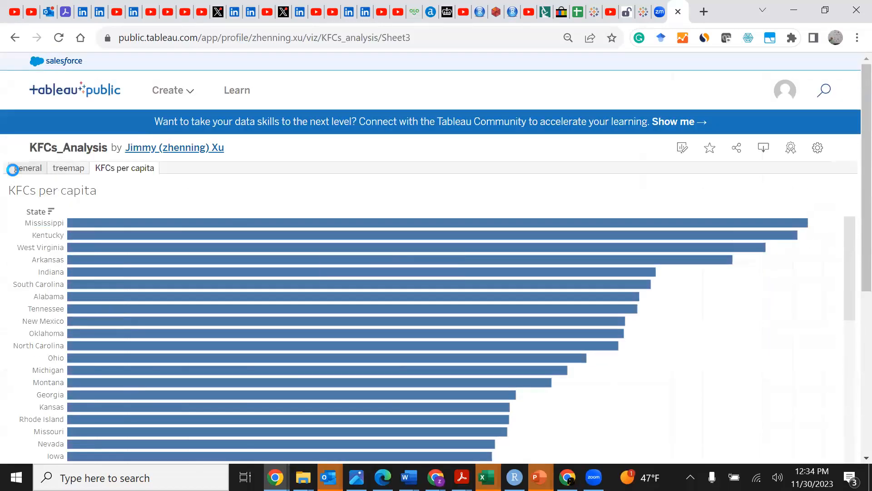
pyautogui.click(14, 169)
pyautogui.click(68, 167)
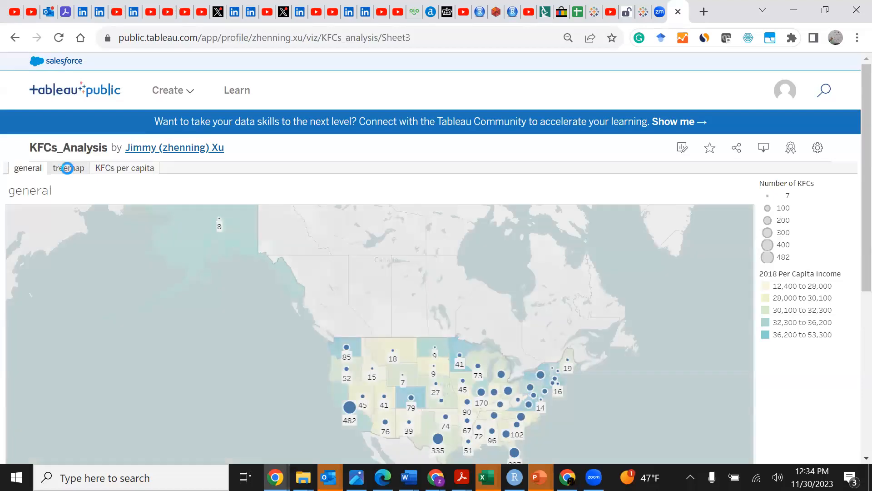
pyautogui.click(133, 167)
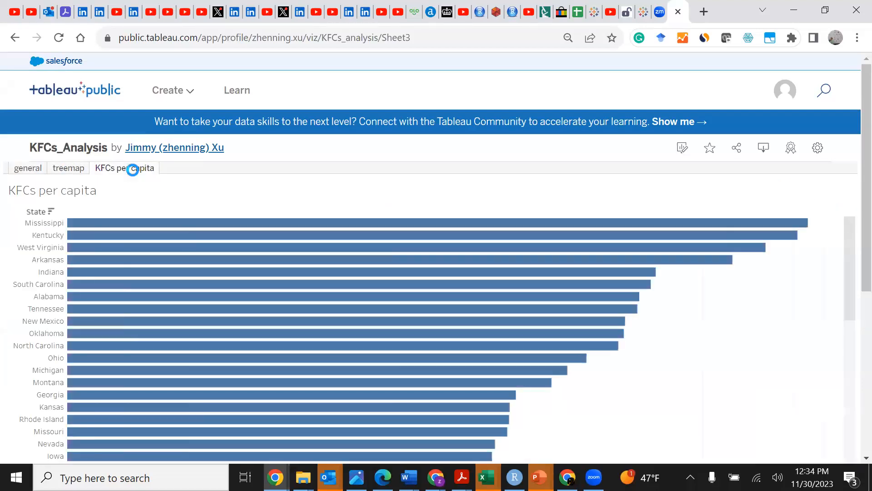
pyautogui.scroll(-5, 497, 215)
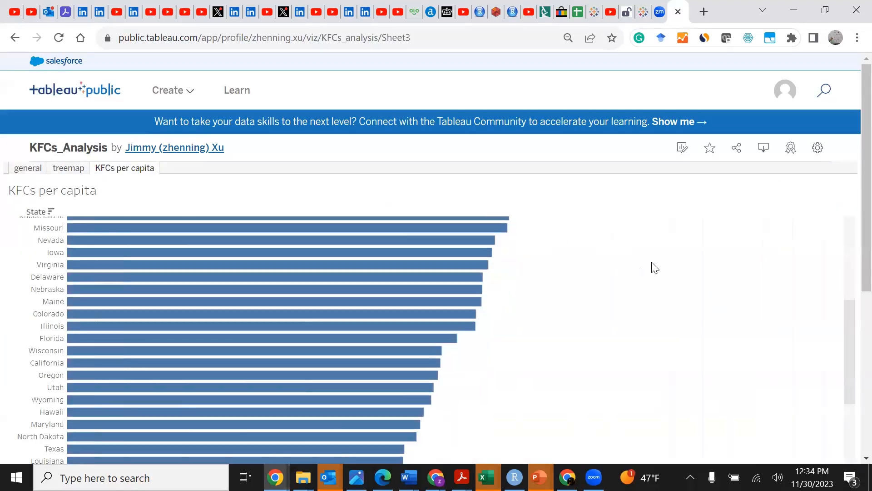